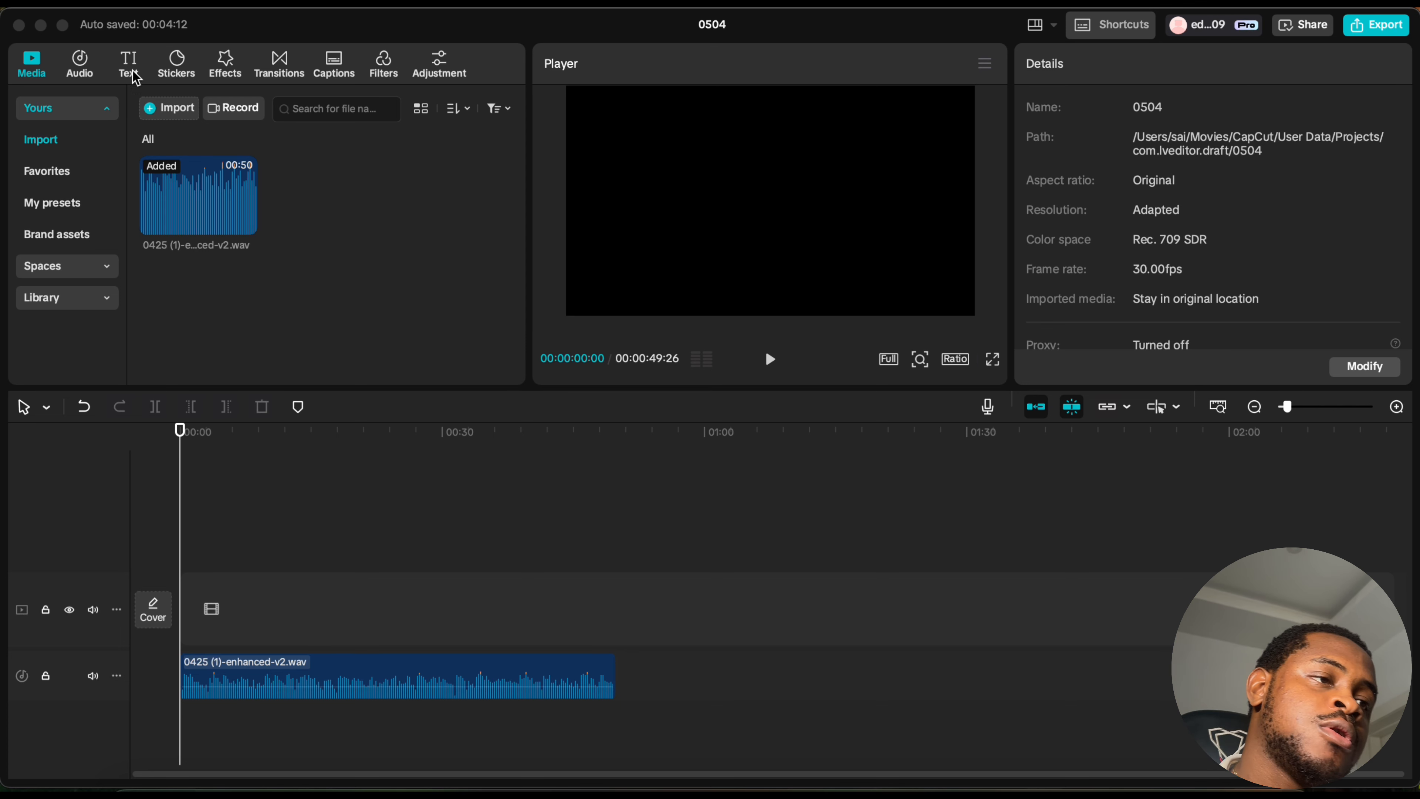
Step: Open the auto captions settings and choose English as the spoken language for the audio
click(130, 65)
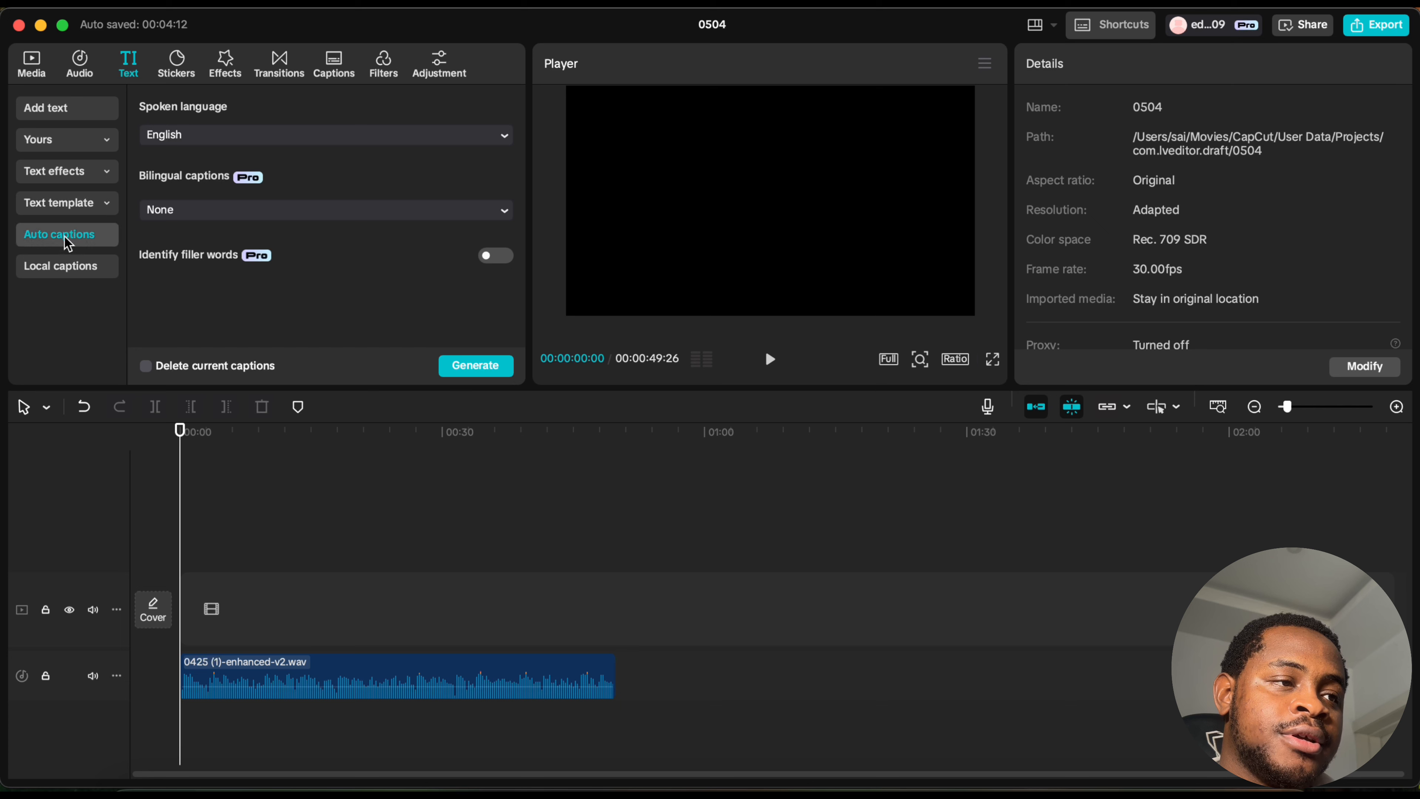
click(245, 144)
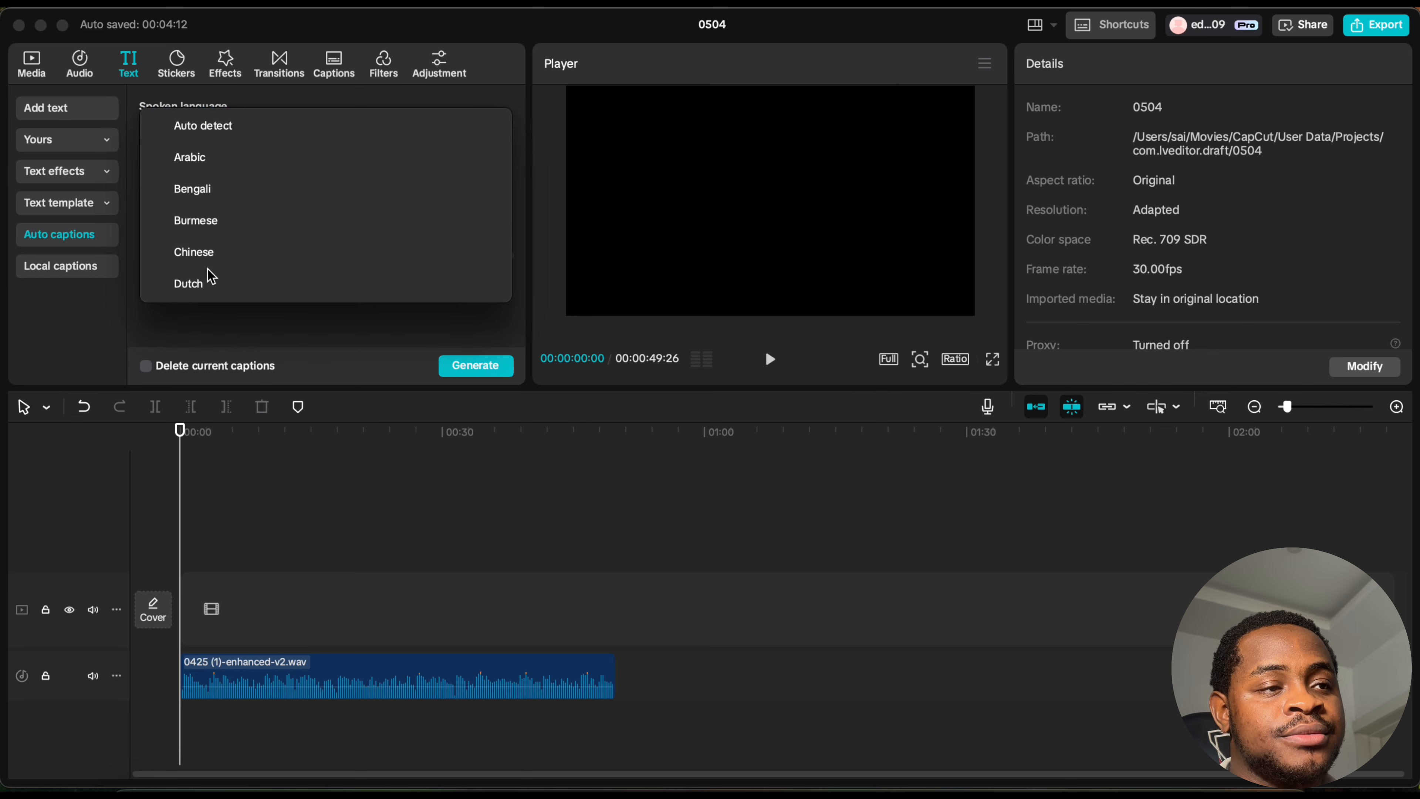
click(277, 334)
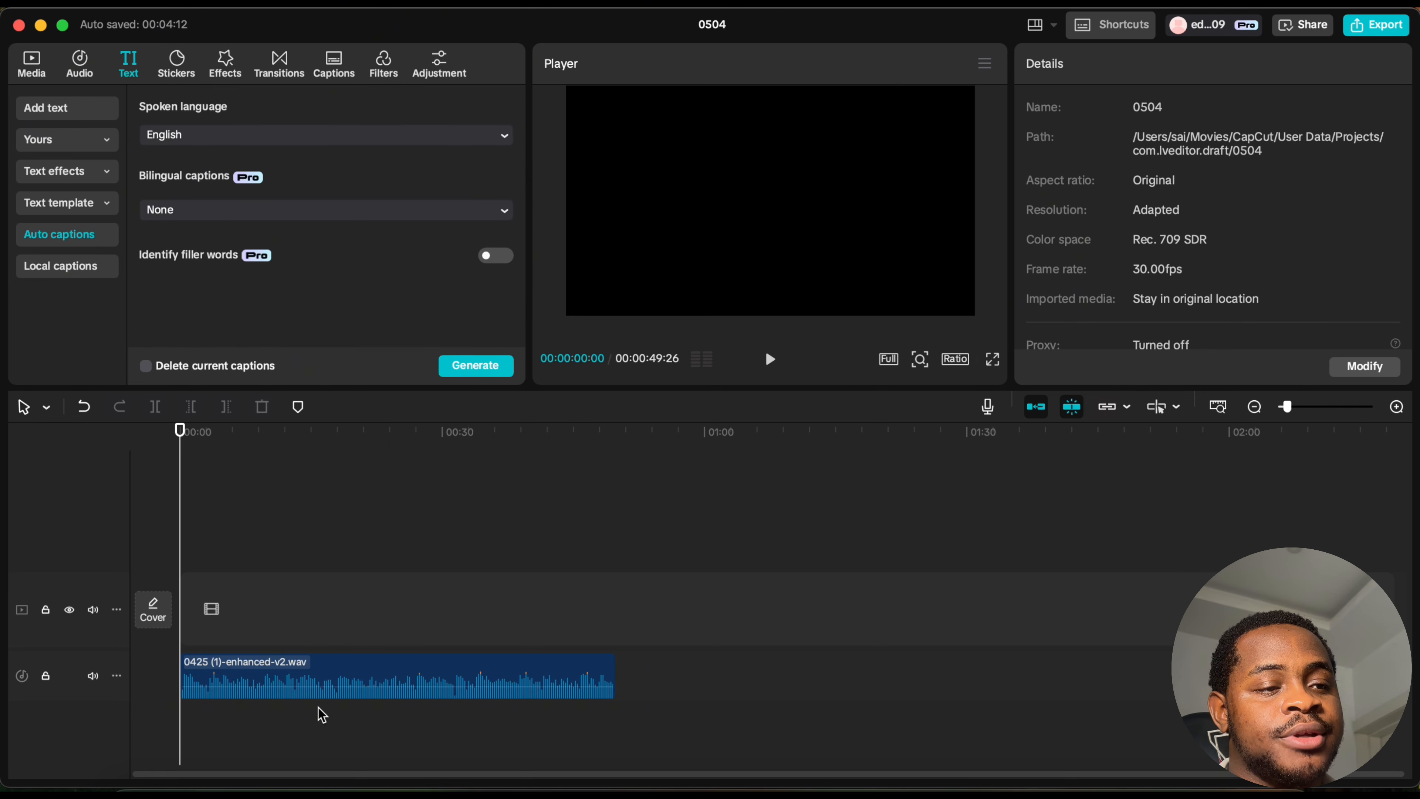
click(389, 671)
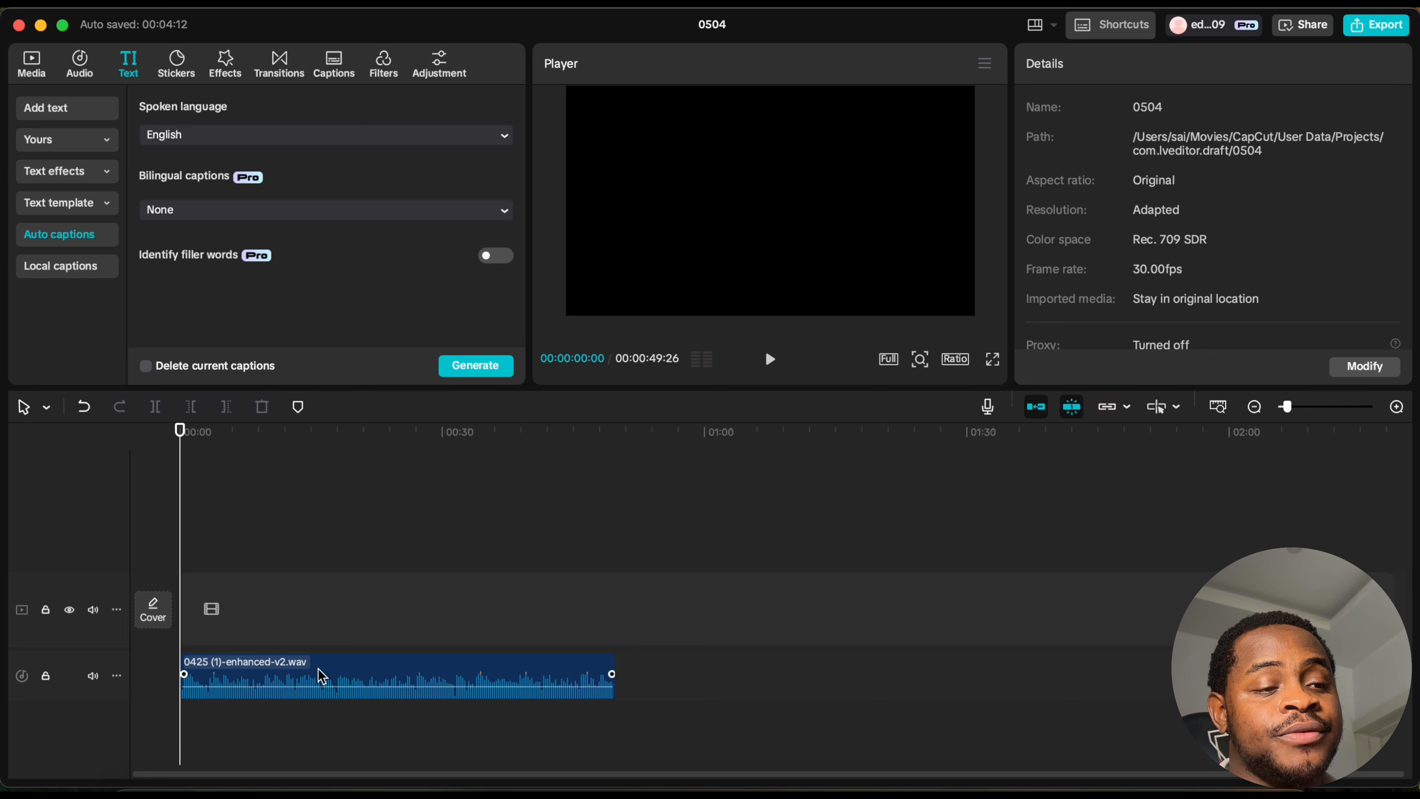
click(295, 141)
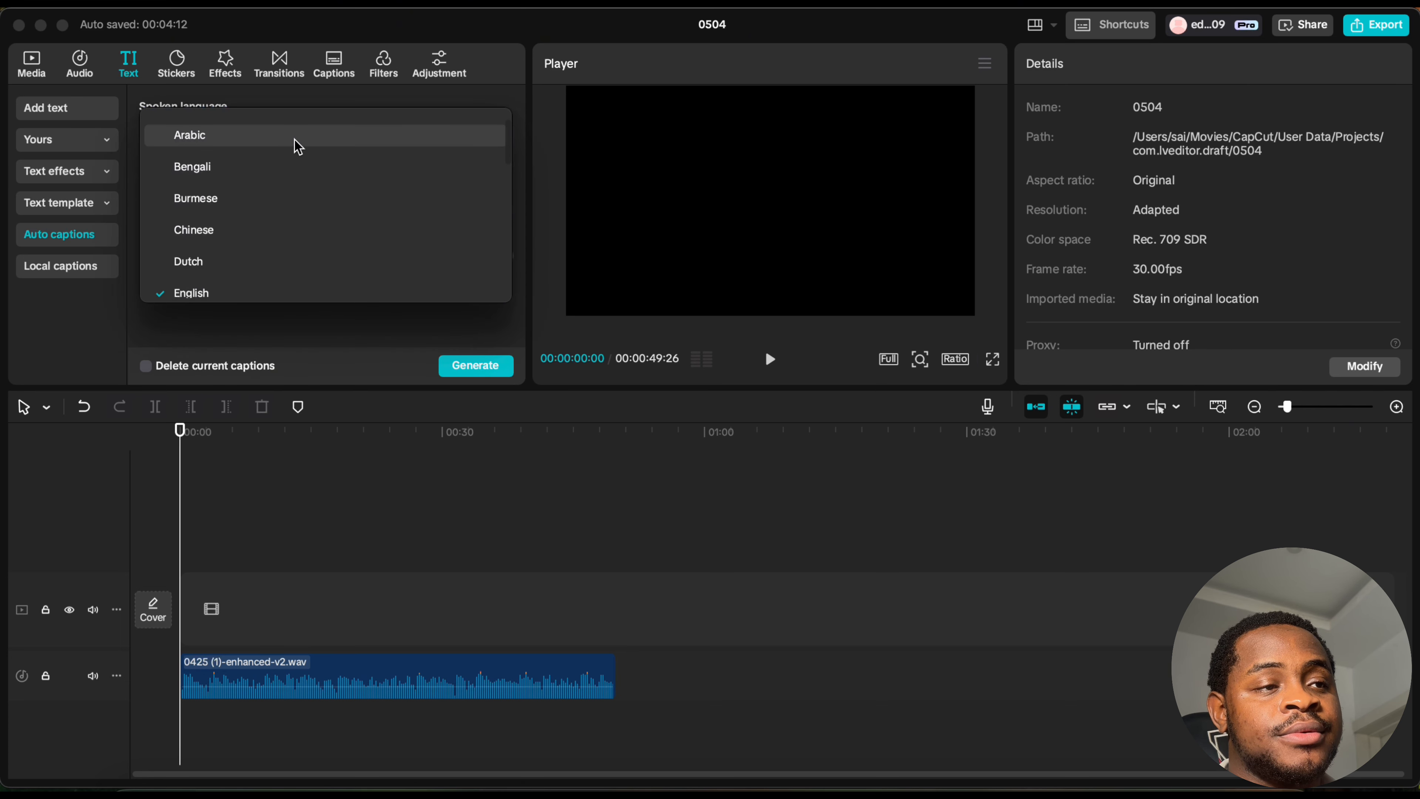
click(247, 293)
Step: Look through the available bilingual caption languages and leave the option at None
click(252, 212)
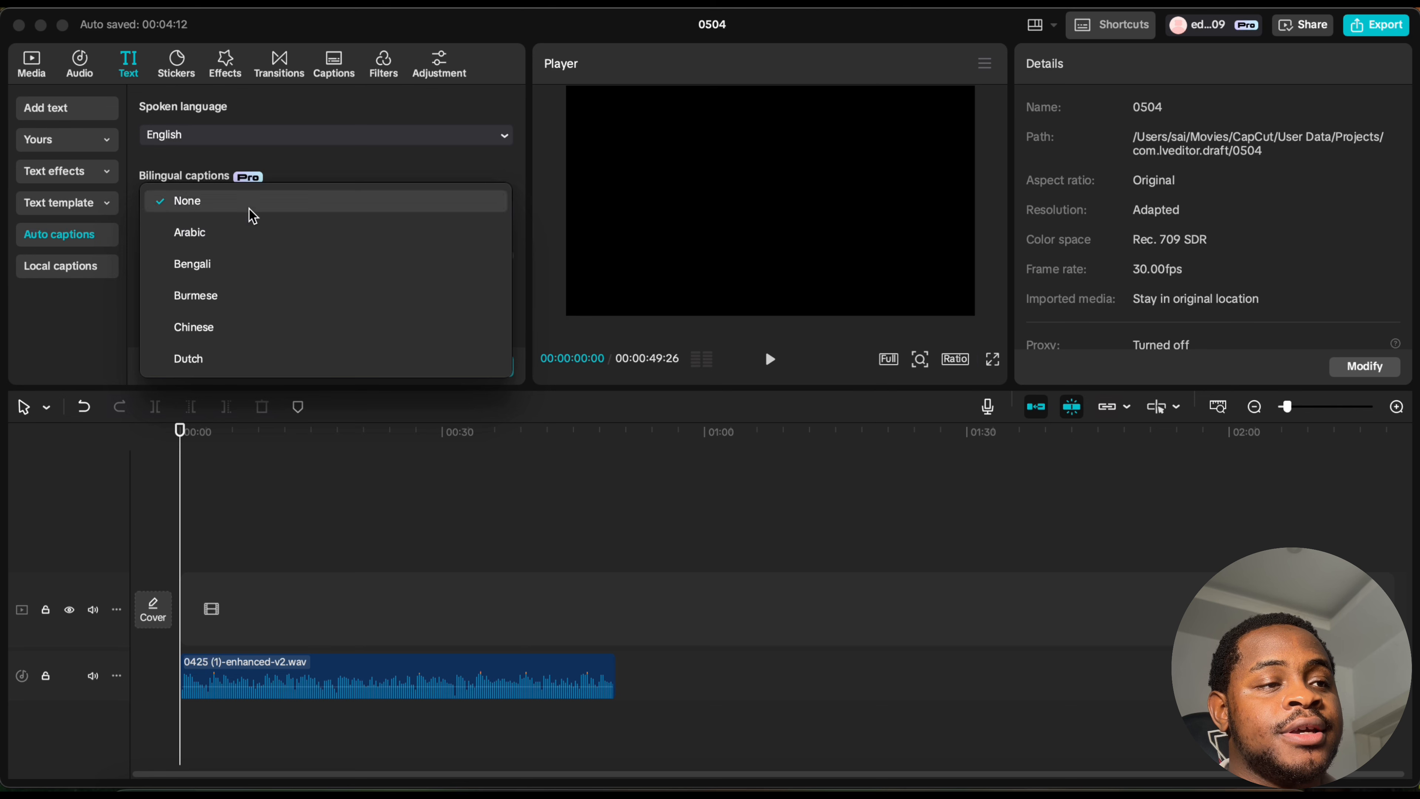
click(246, 165)
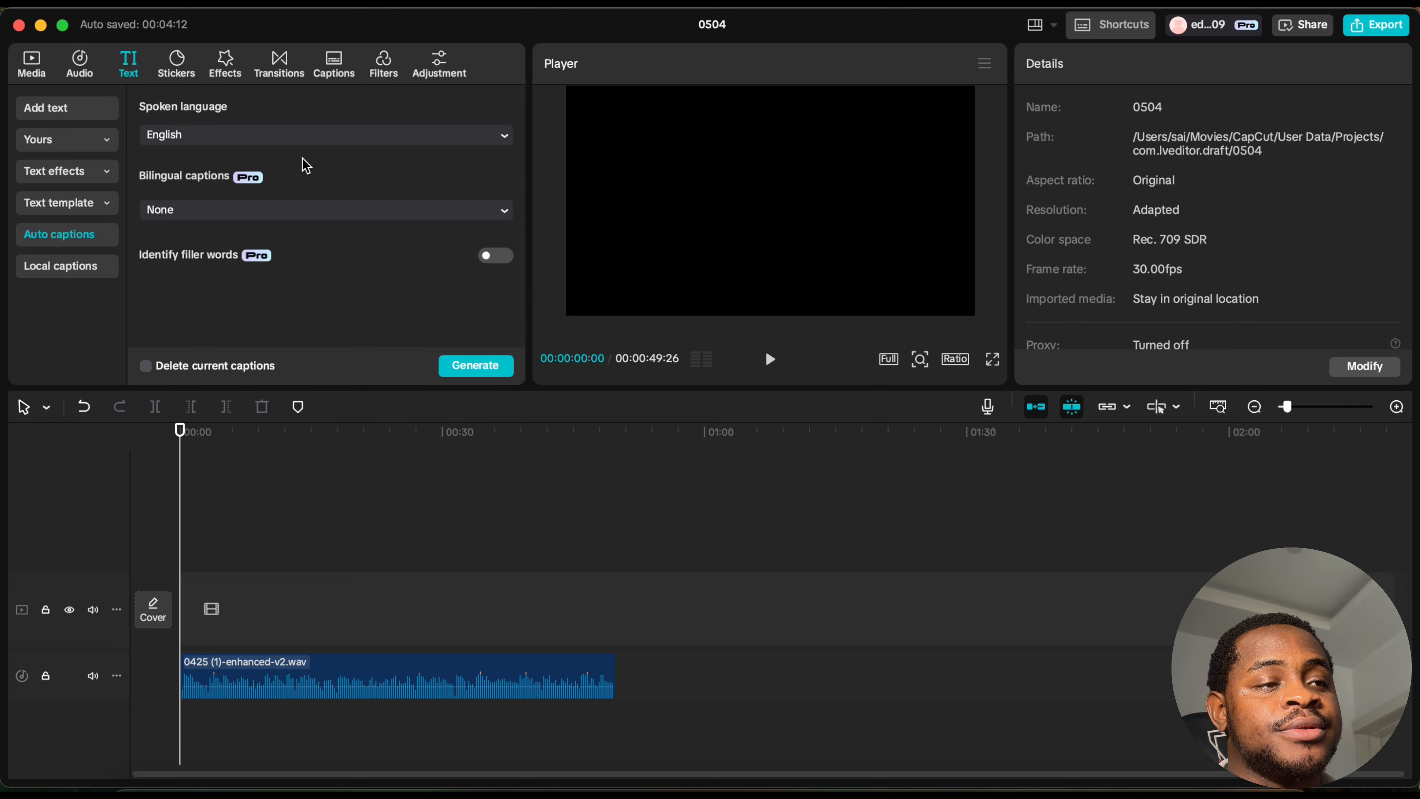
click(281, 215)
scroll(273, 304, down, 10)
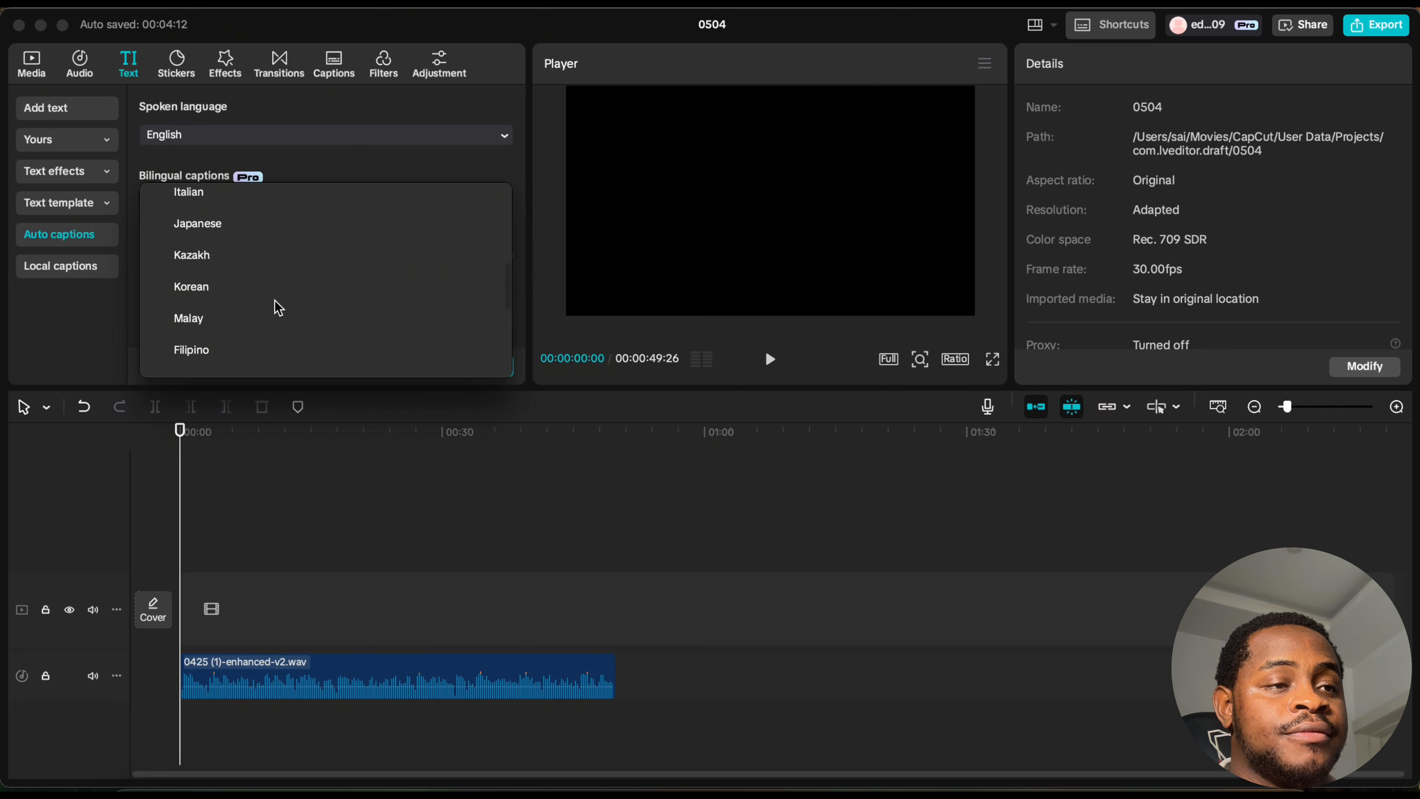
scroll(273, 305, up, 10)
click(280, 212)
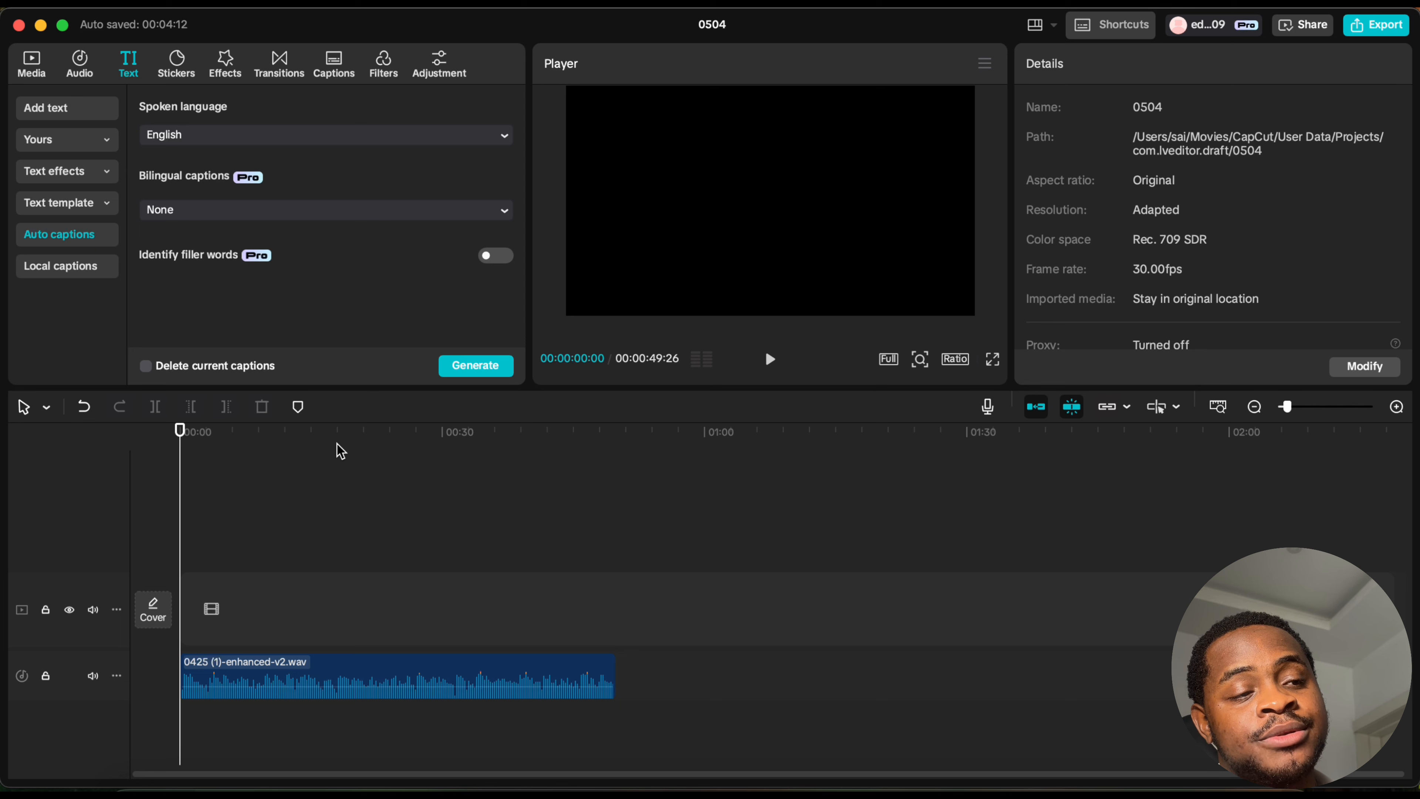
Step: Generate auto captions from the audio clip with deletion of current captions switched off
click(255, 368)
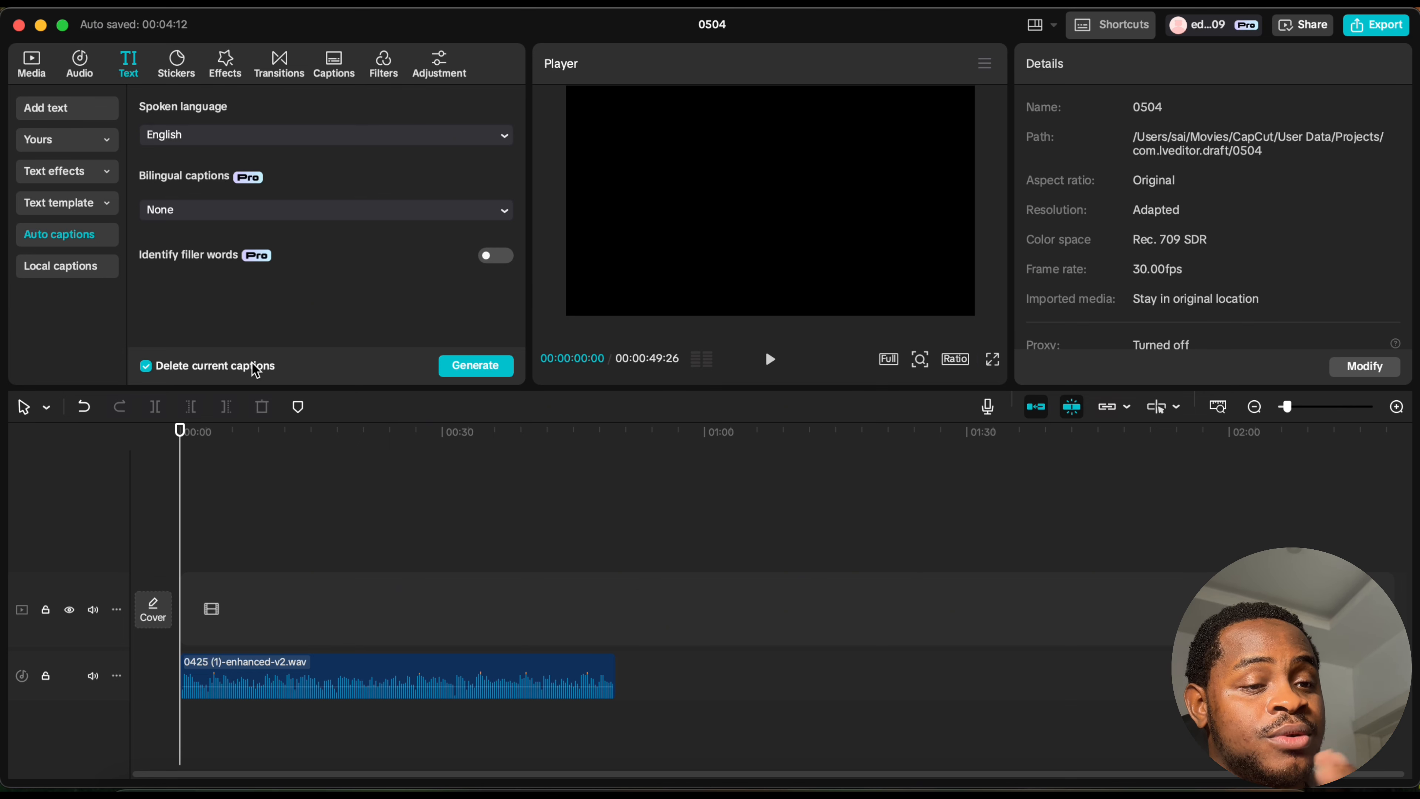
click(217, 368)
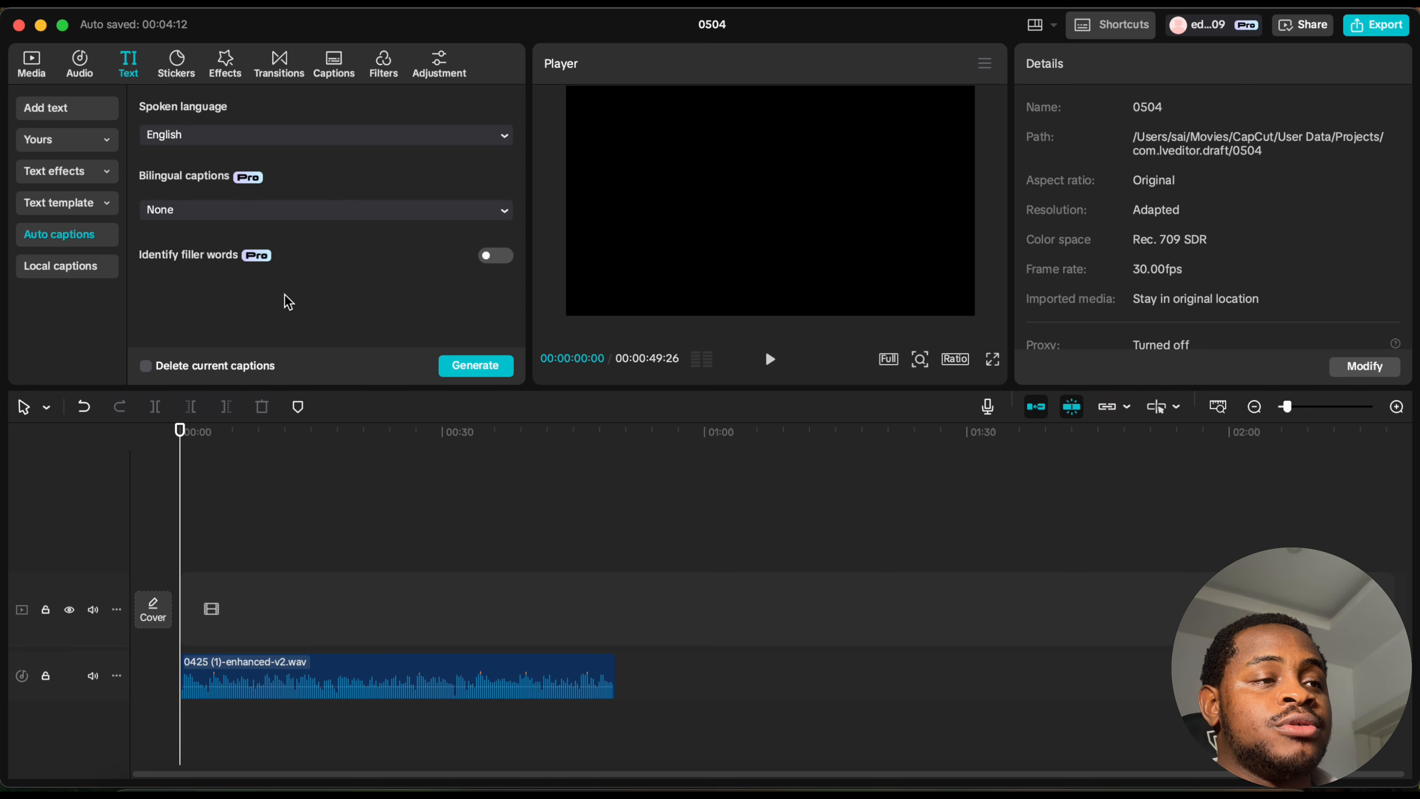
click(467, 366)
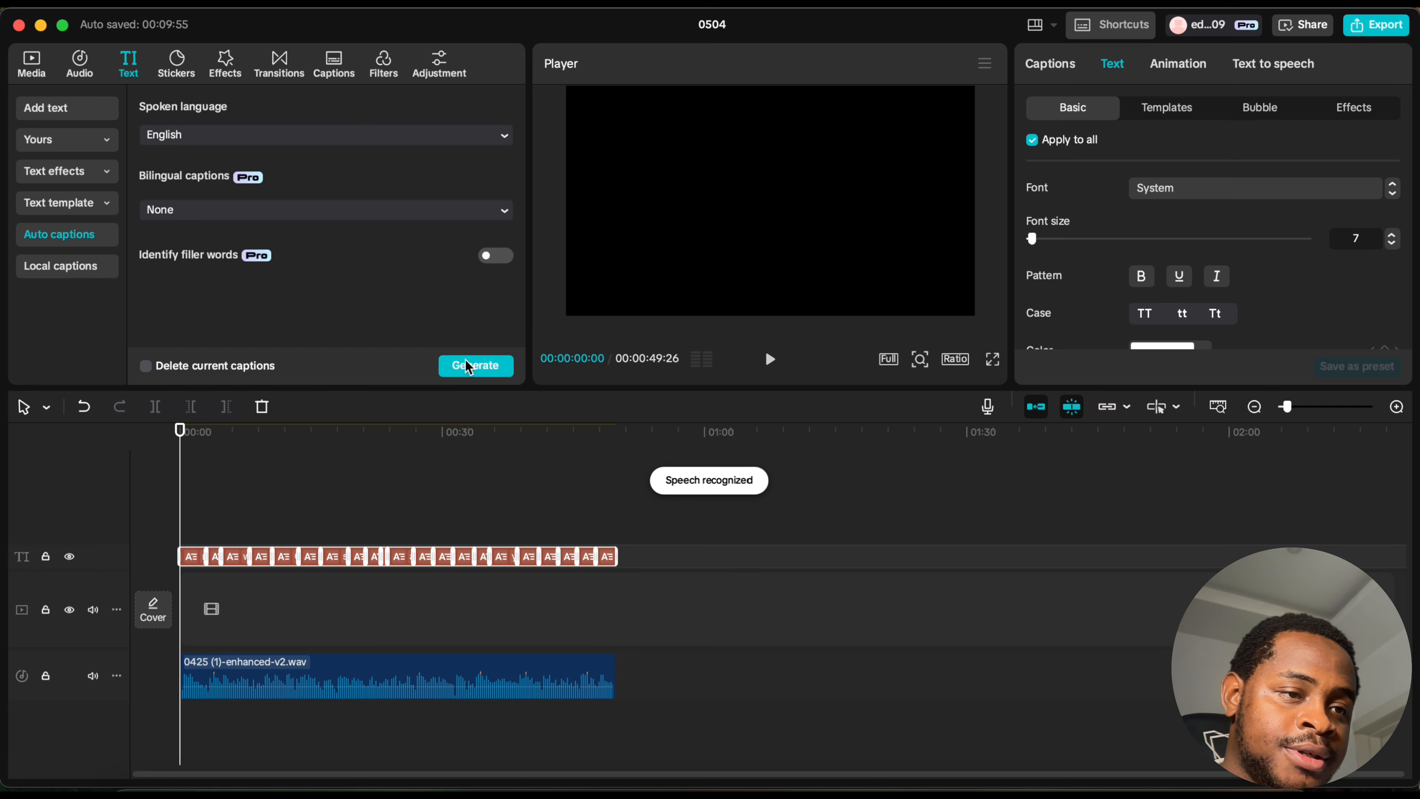
Step: Play and scrub the opening of the timeline to check the captions against the audio, ending at the start
click(198, 432)
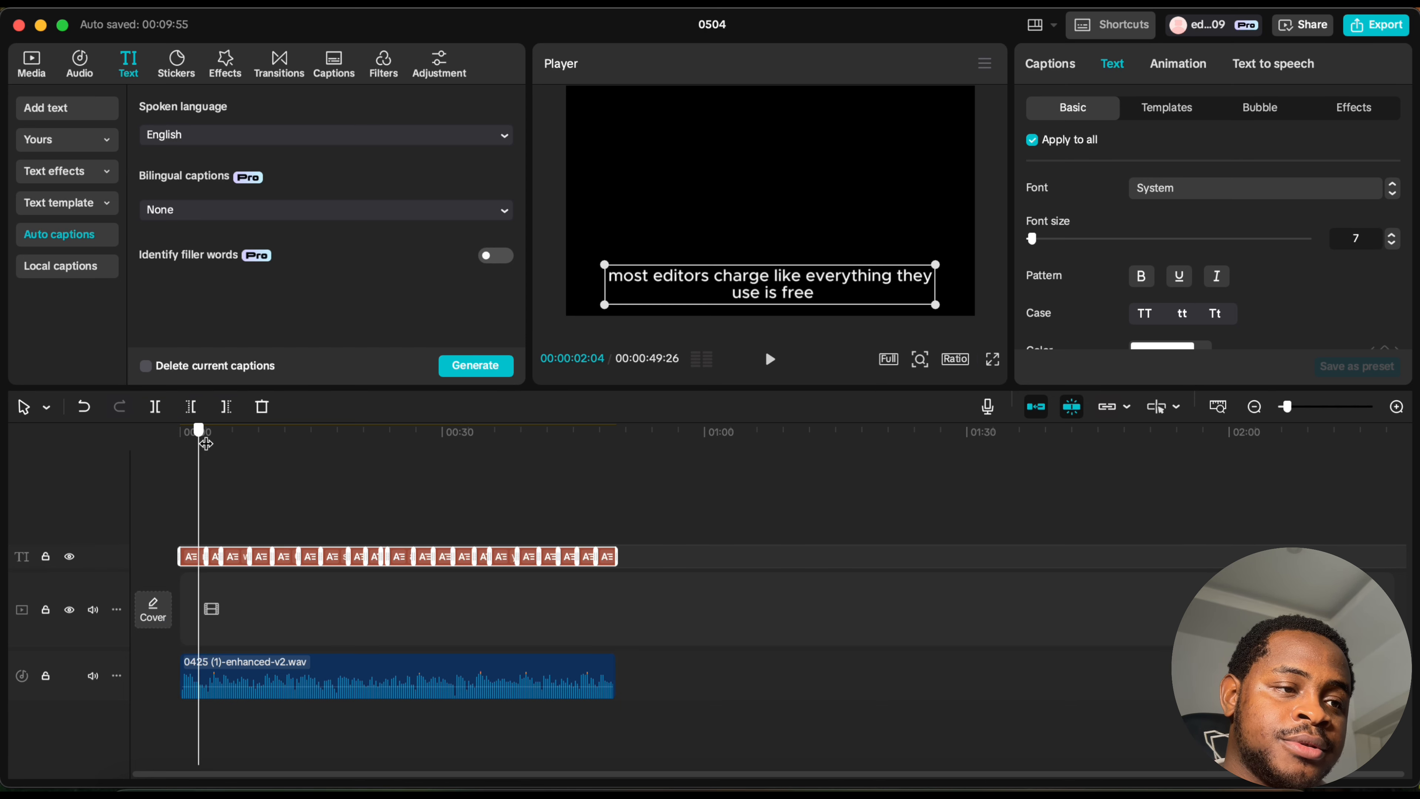
click(171, 466)
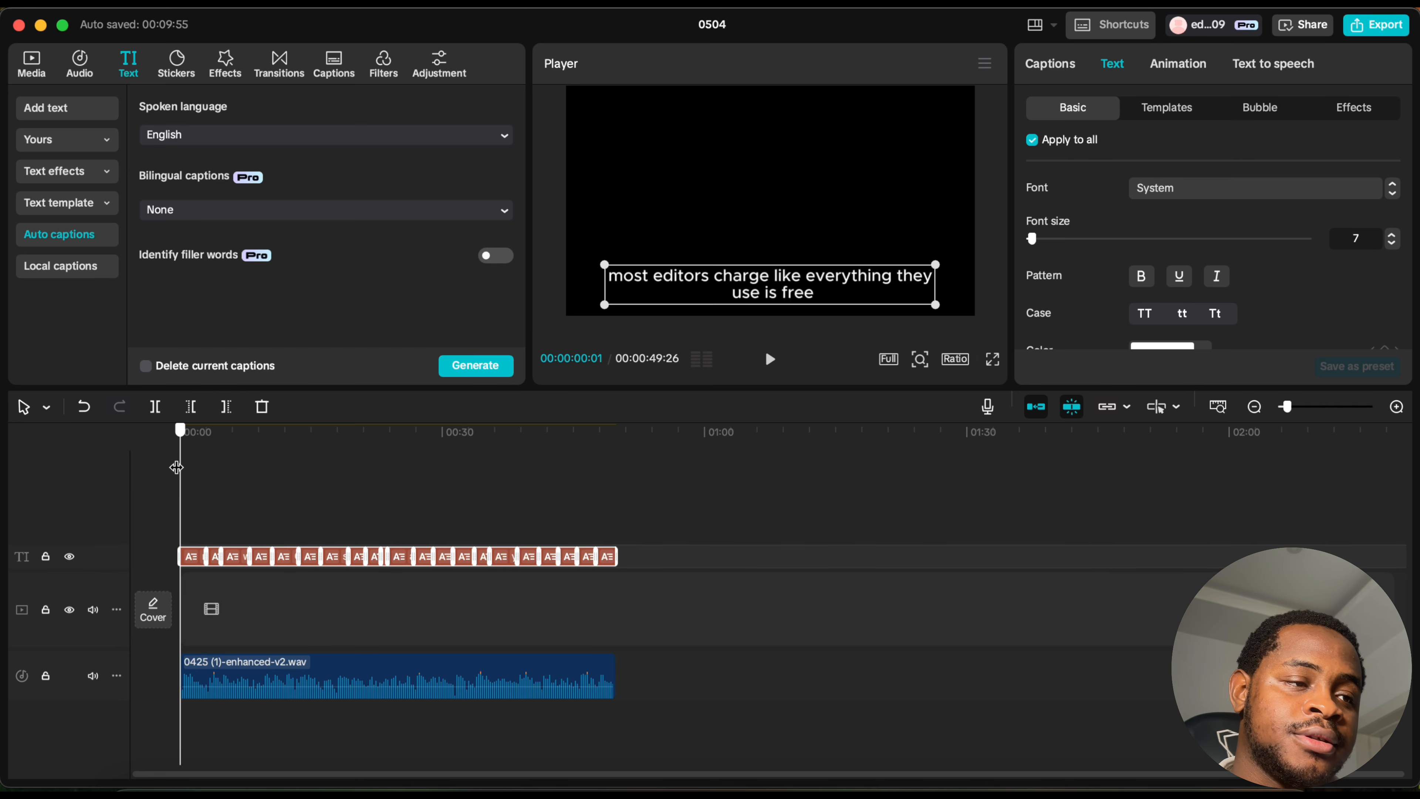
drag(176, 467, 175, 466)
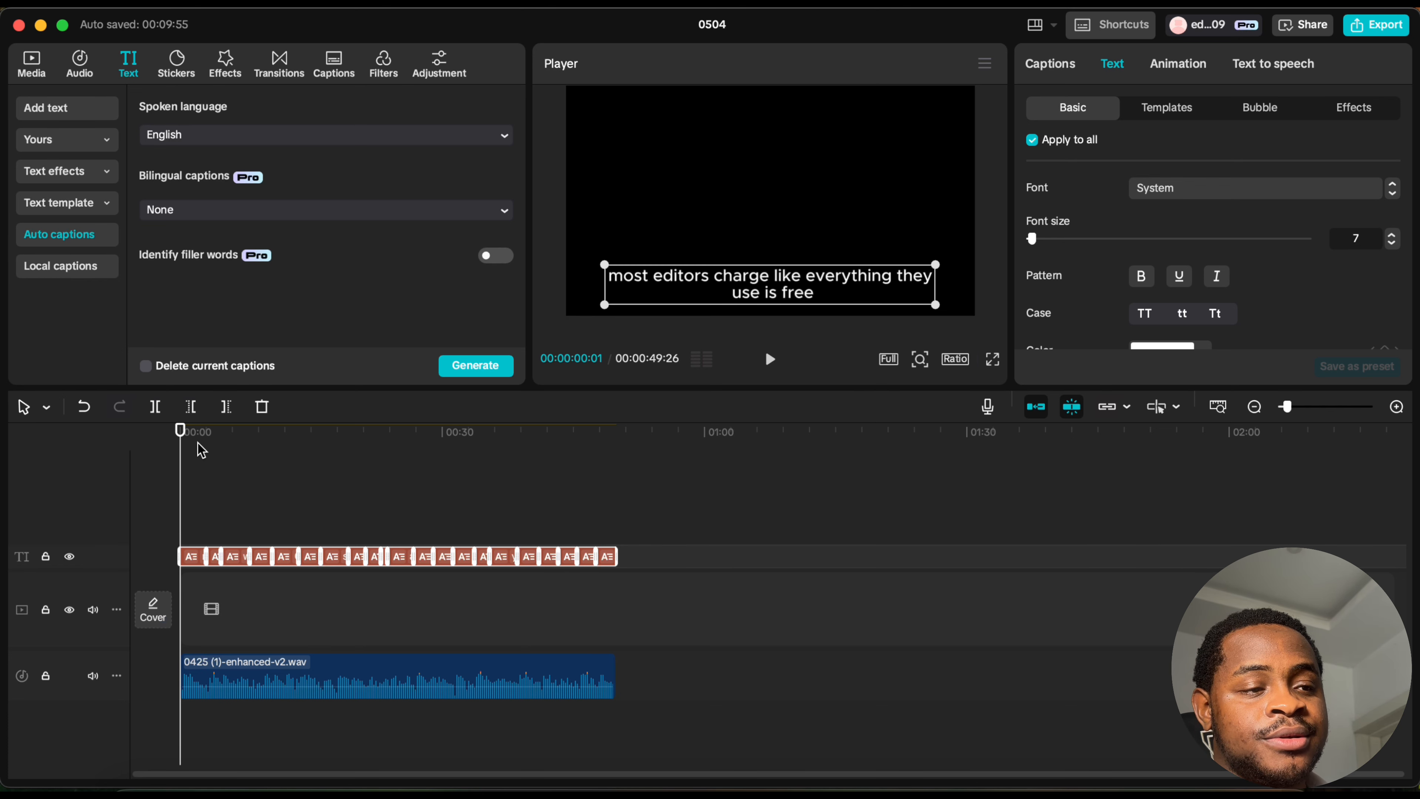
key(space)
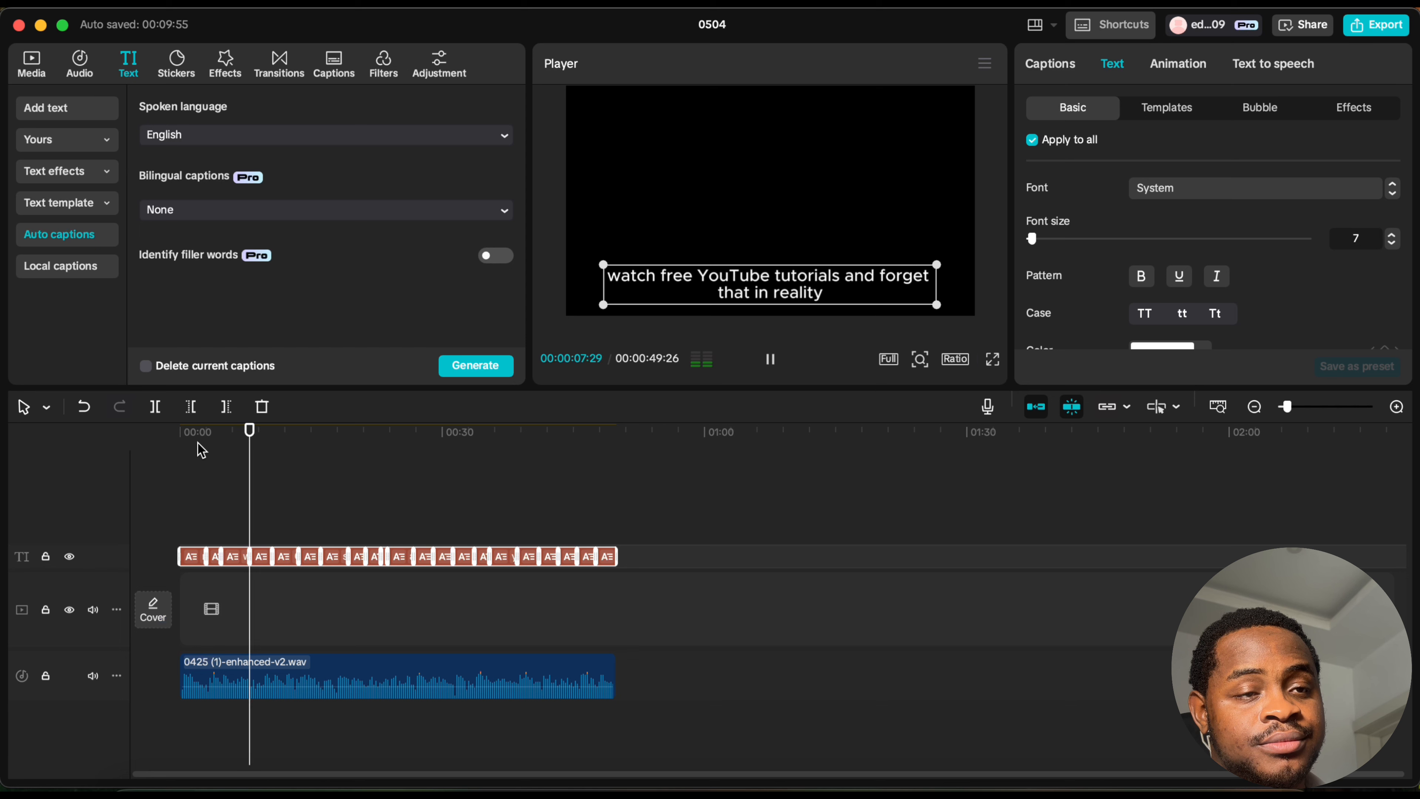
key(space)
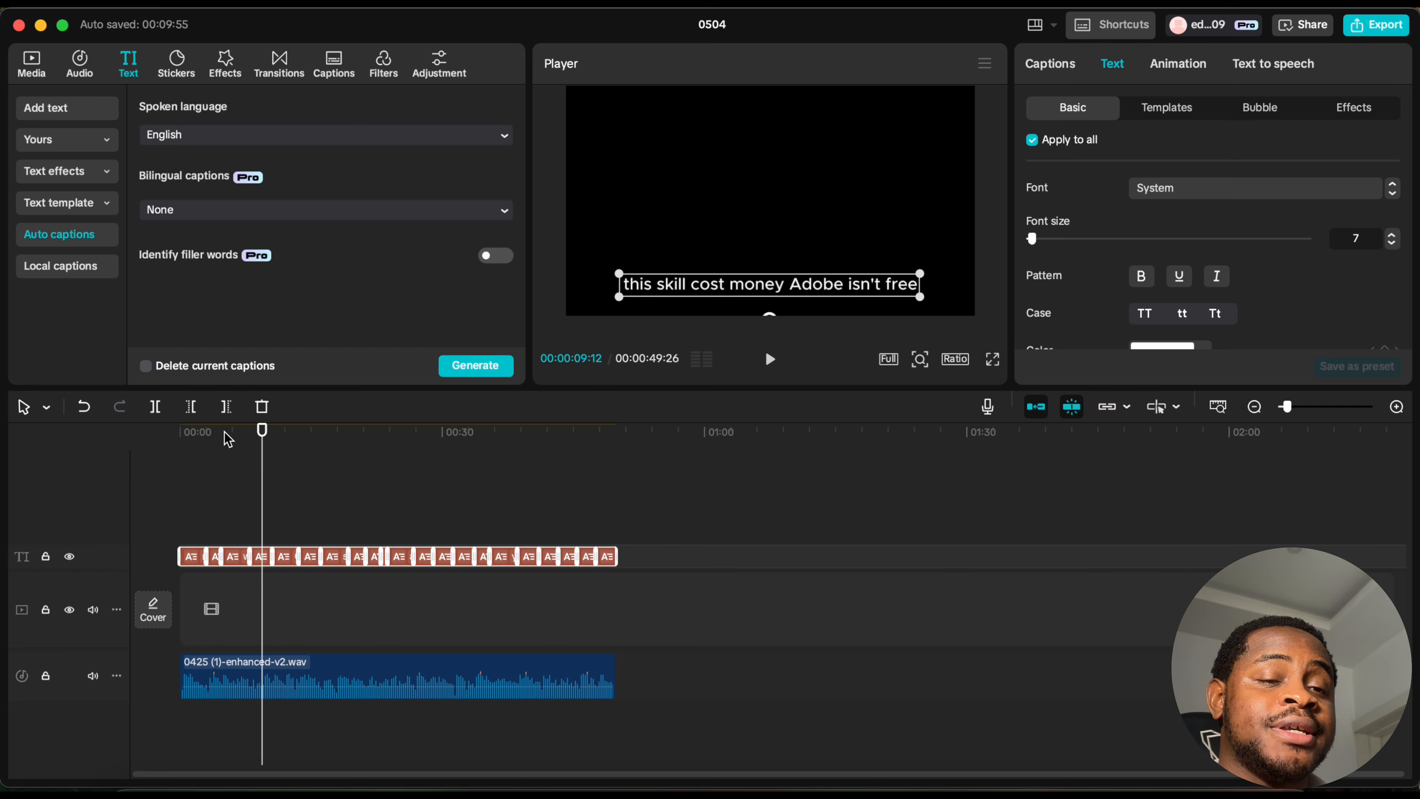
click(228, 439)
click(175, 448)
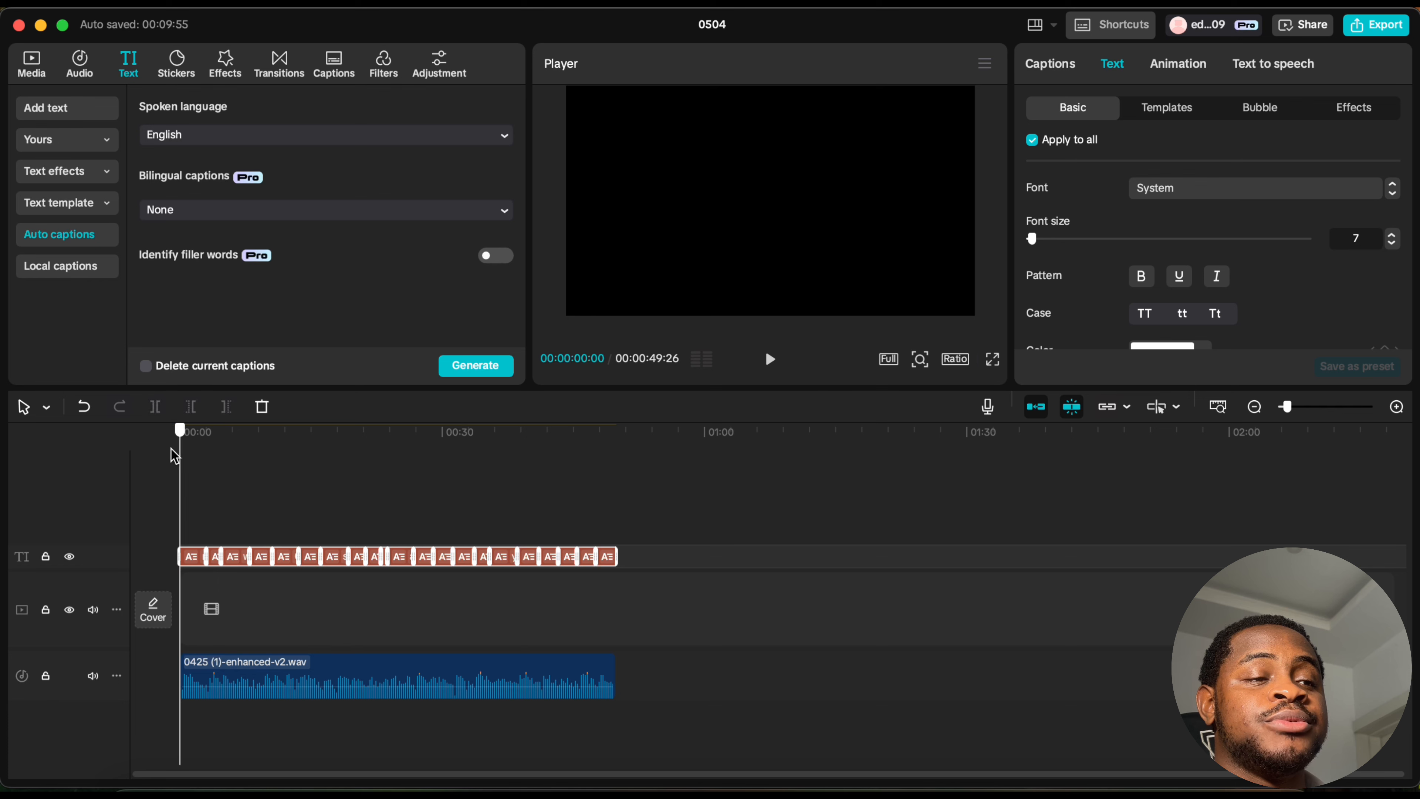
click(348, 442)
drag(349, 442, 115, 432)
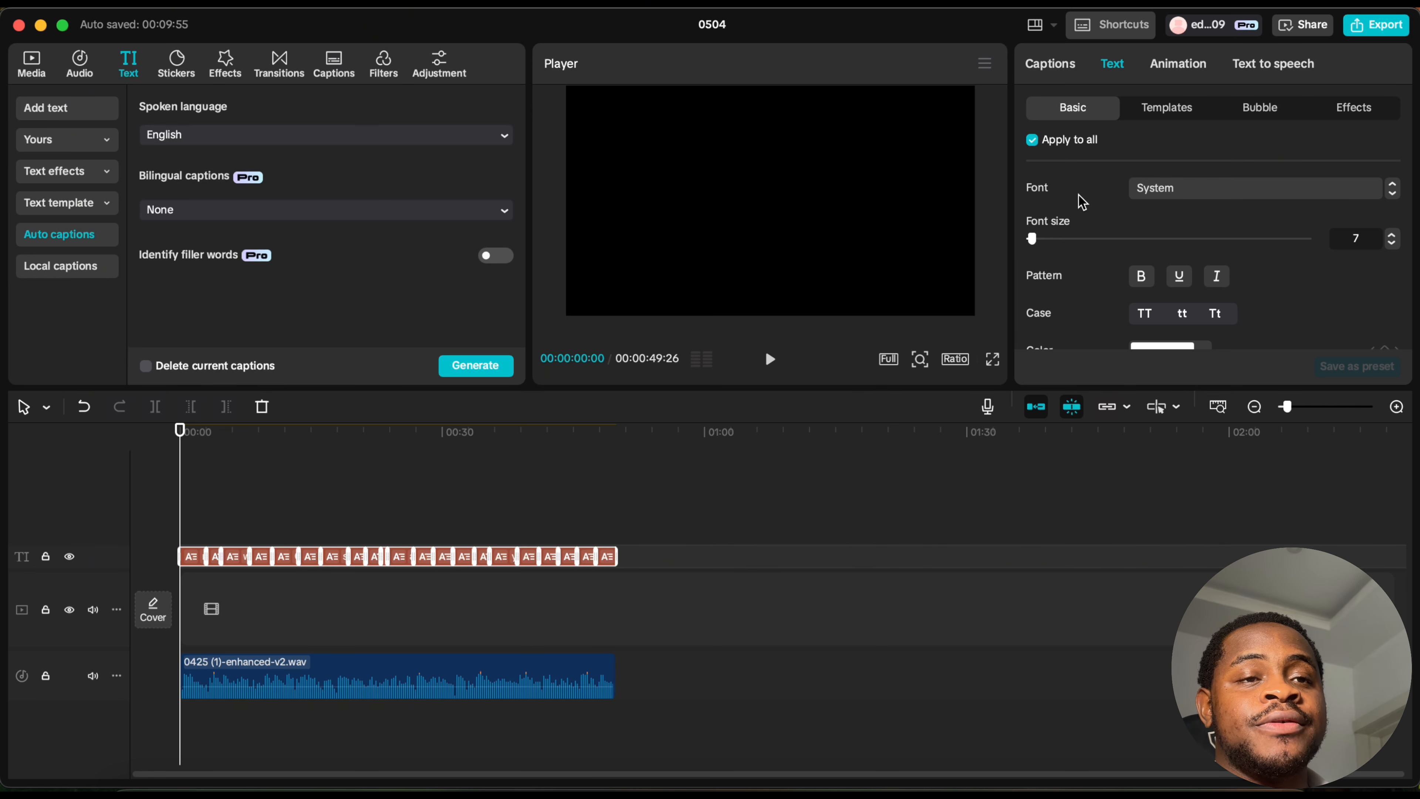
Step: Set the font of all captions to AvenirLTStd-Black and preview it on the third caption
scroll(1077, 268, down, 3)
scroll(1077, 268, up, 3)
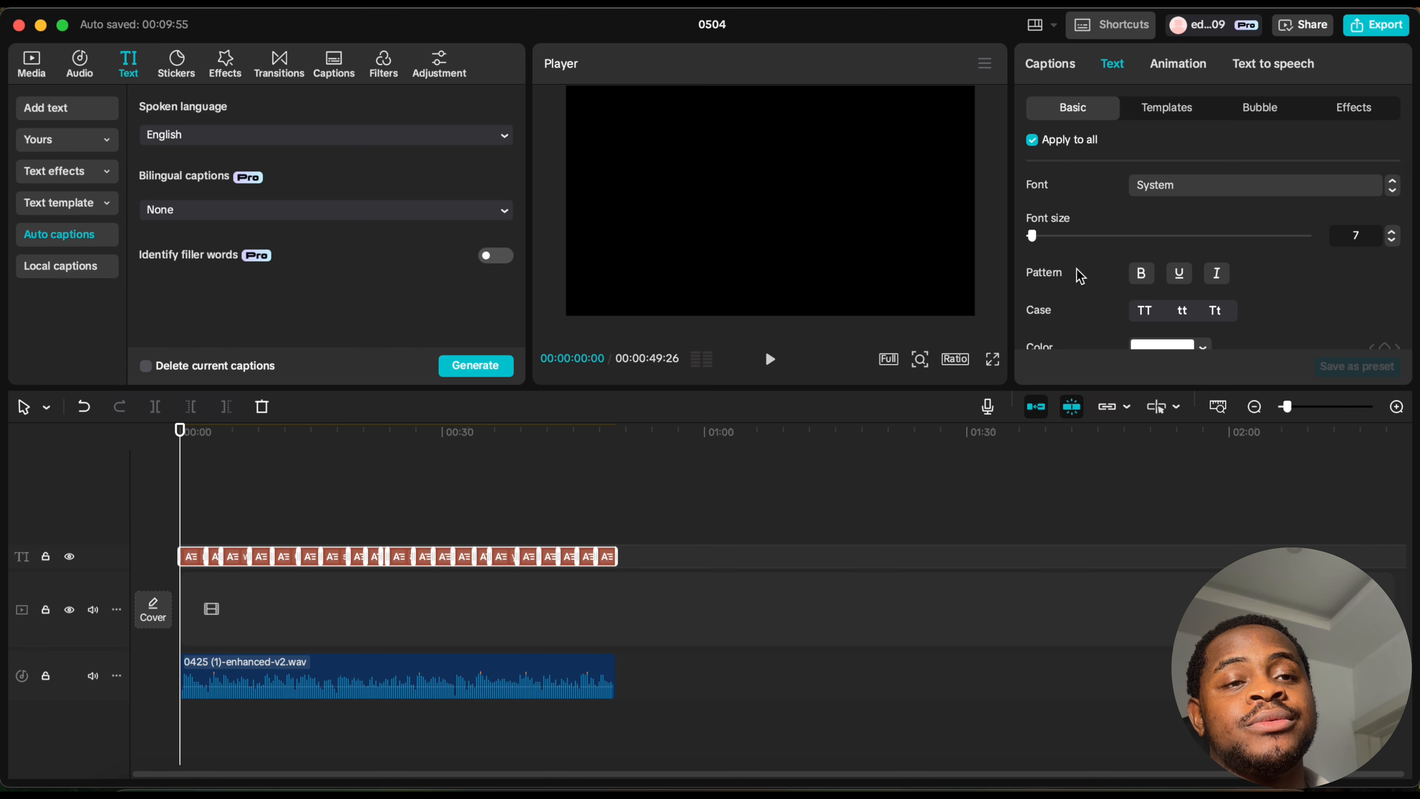
click(1226, 194)
scroll(1225, 232, up, 3)
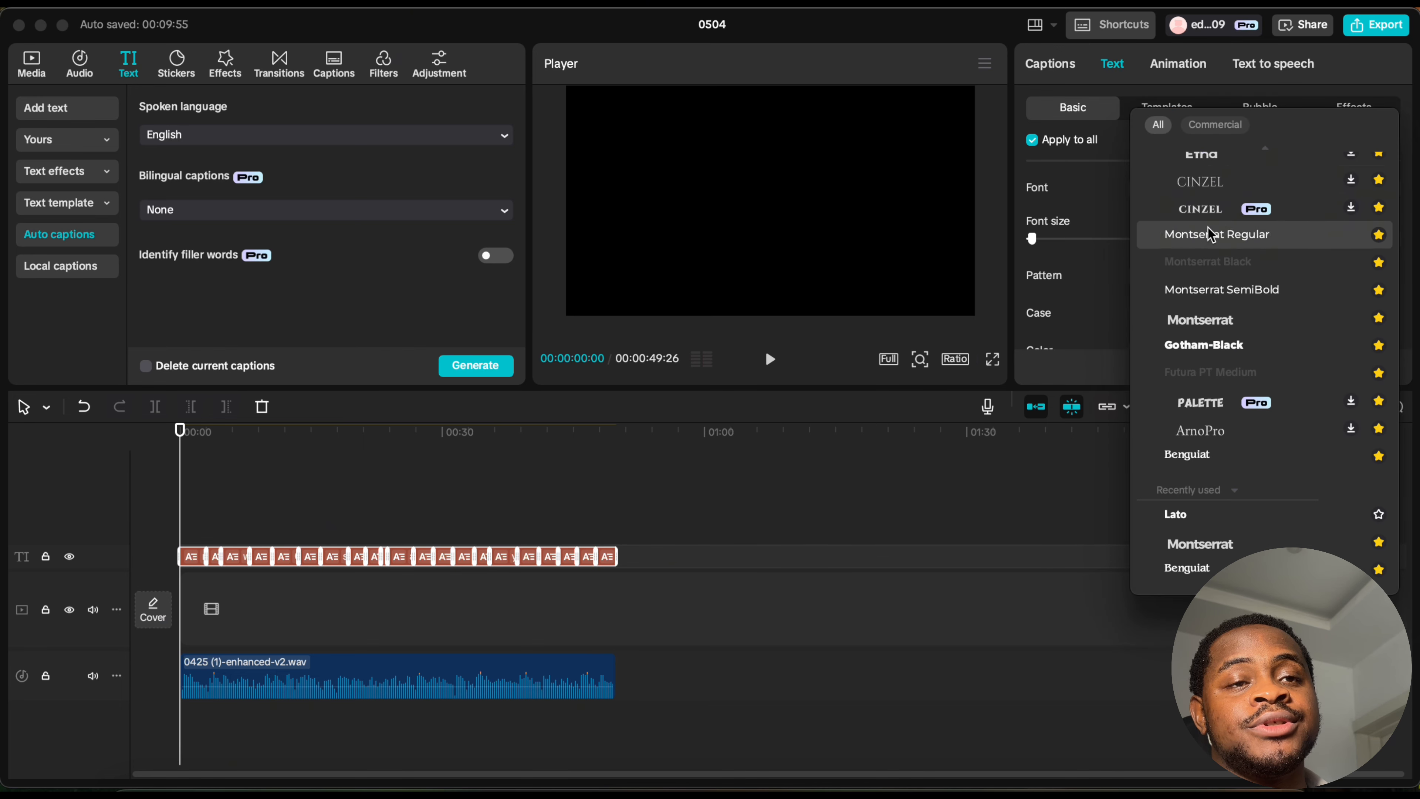
scroll(1300, 288, up, 3)
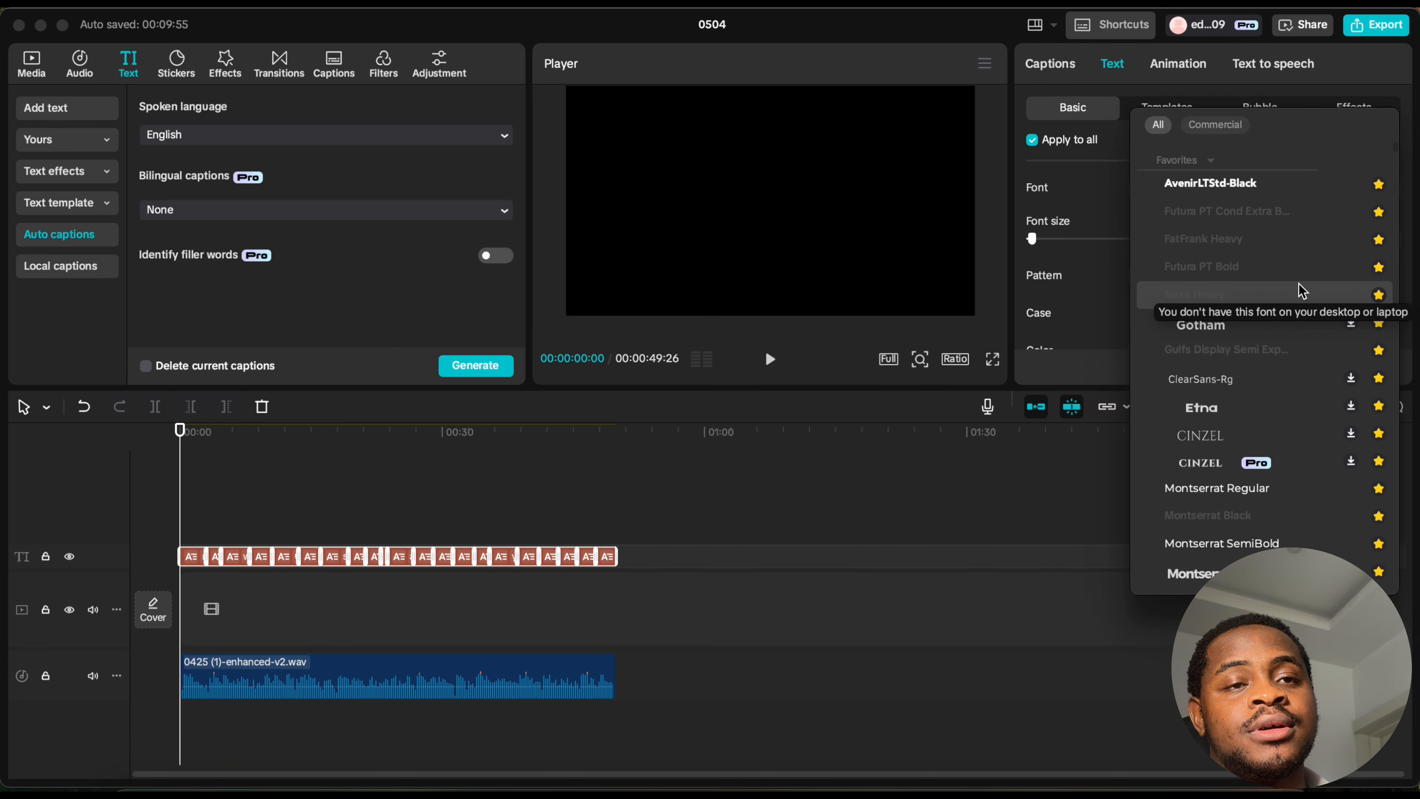
click(1274, 184)
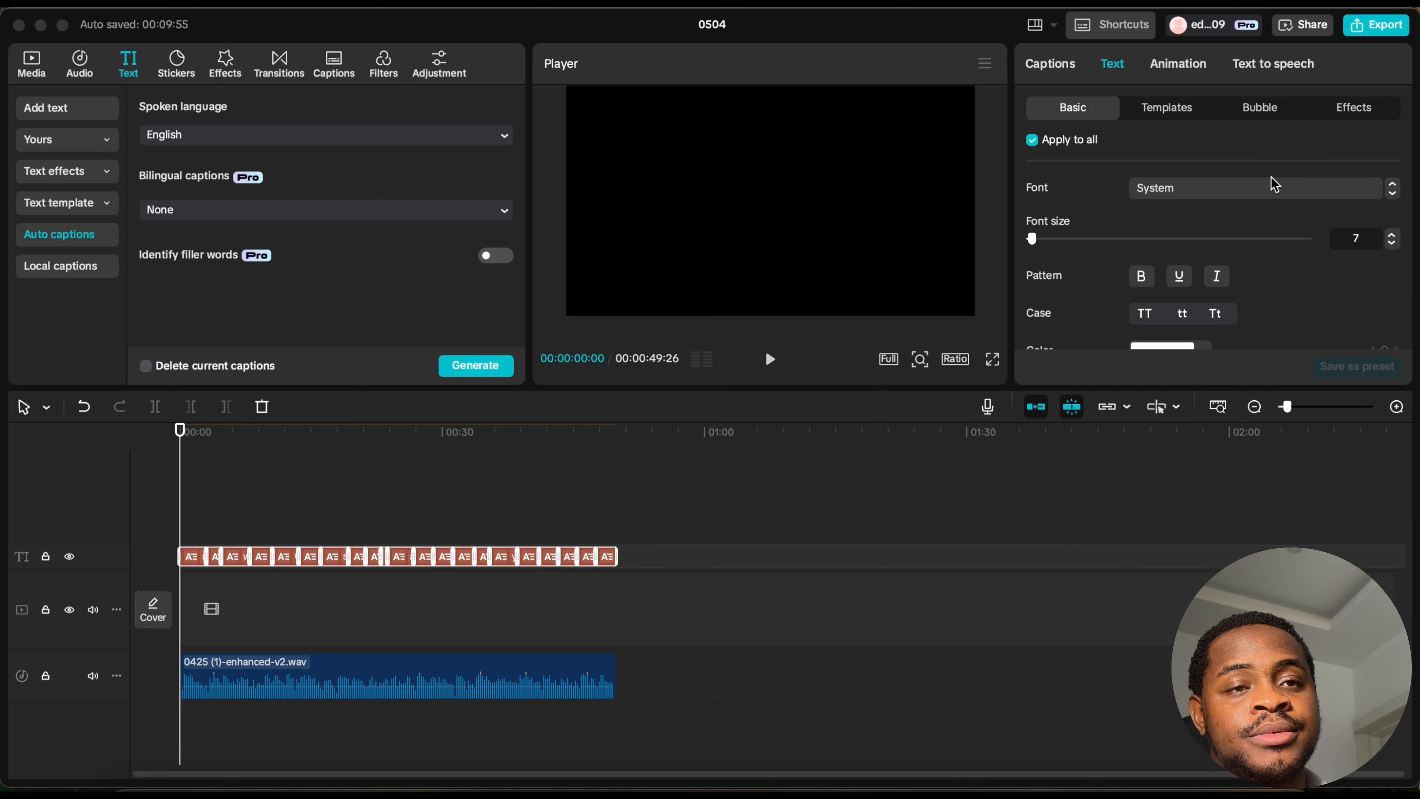
click(1193, 195)
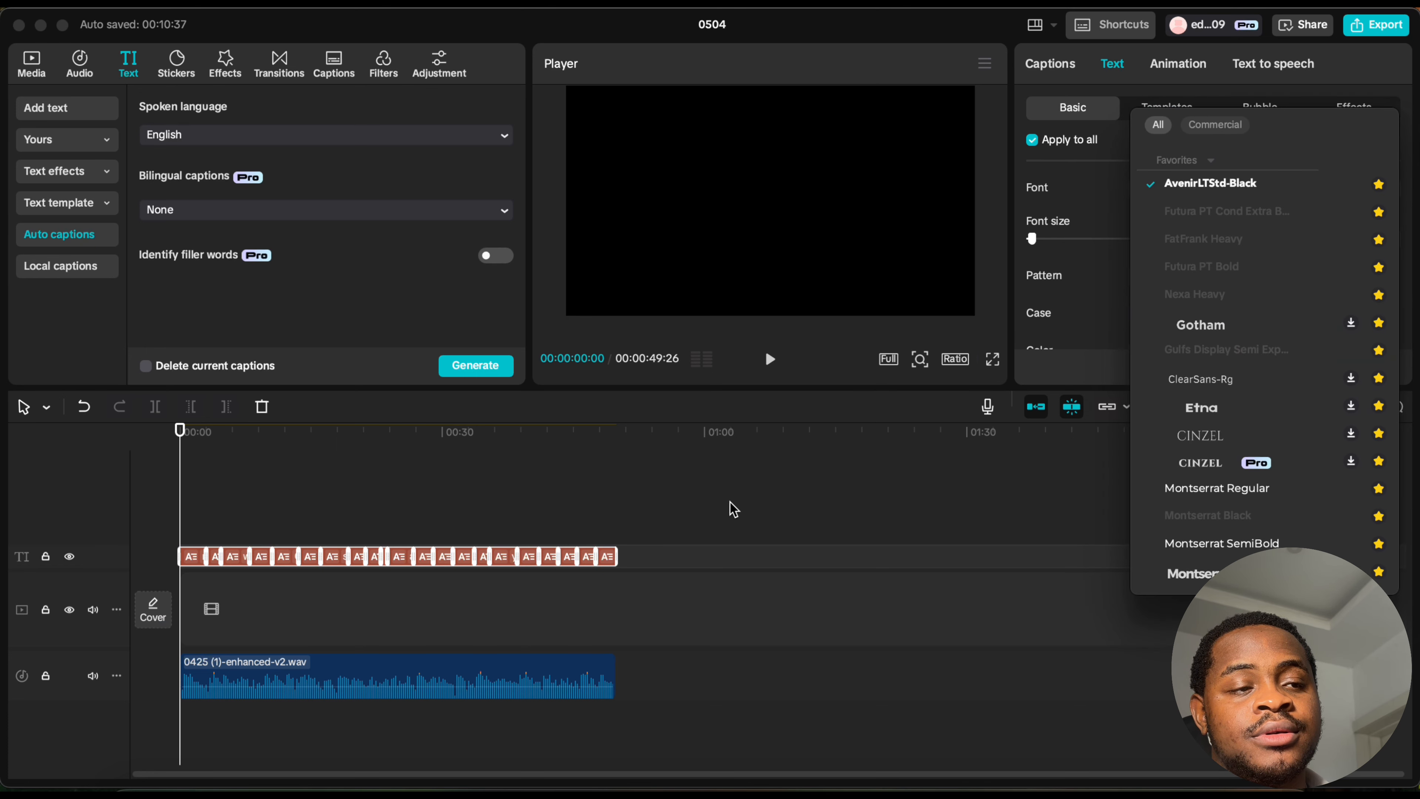
drag(206, 454, 239, 452)
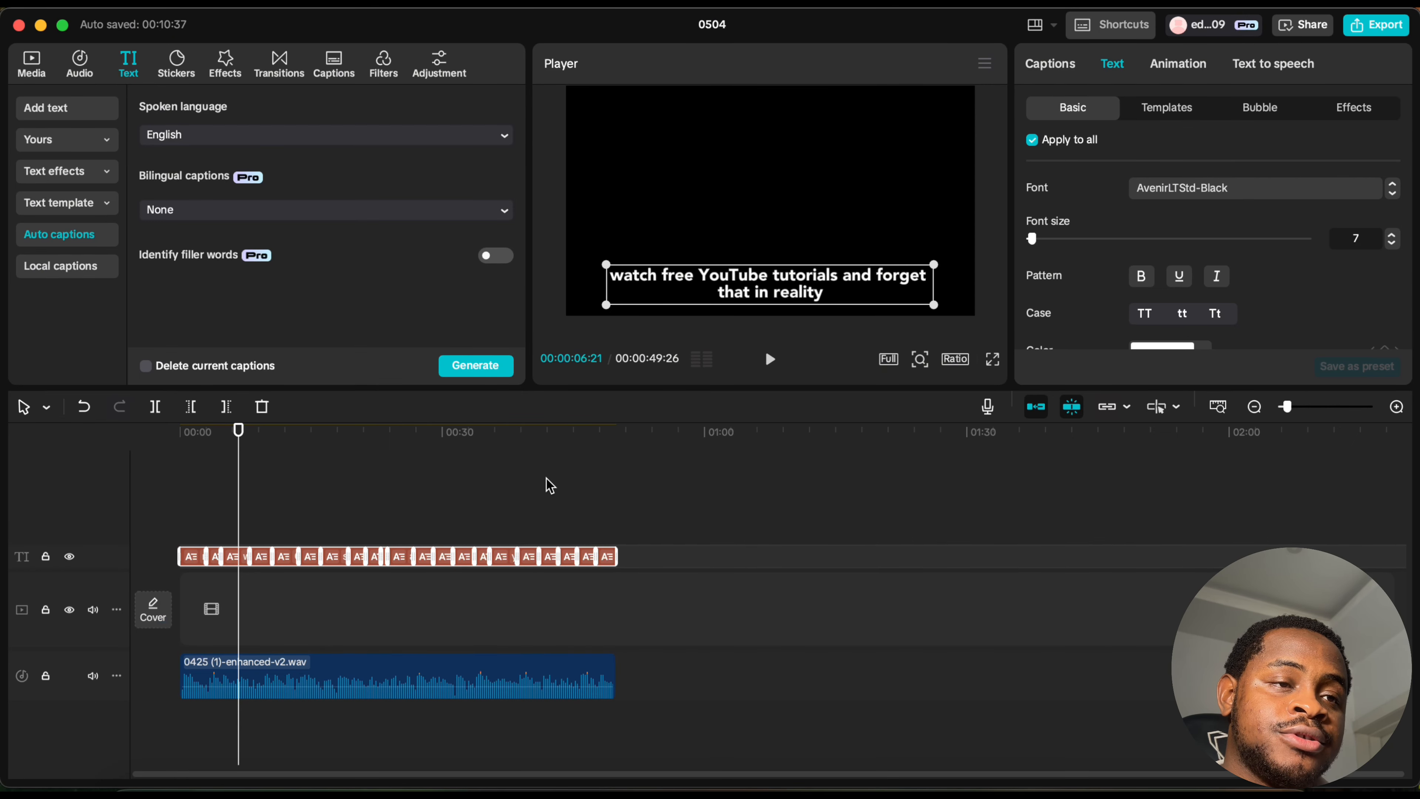
Step: Insert the test text "b xzhjb" before "in reality" in the "watch free YouTube tutorials" caption
click(238, 561)
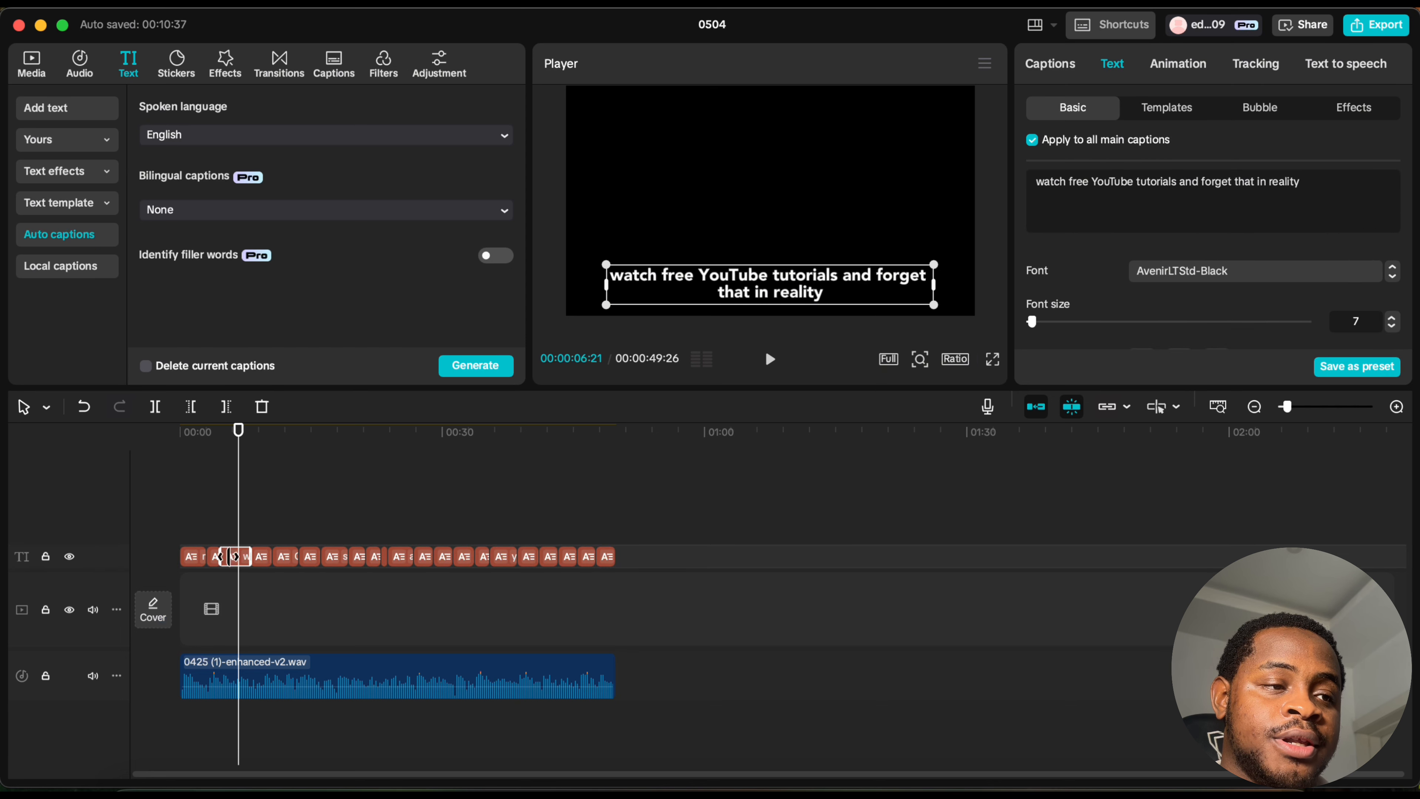
scroll(219, 556, up, 2)
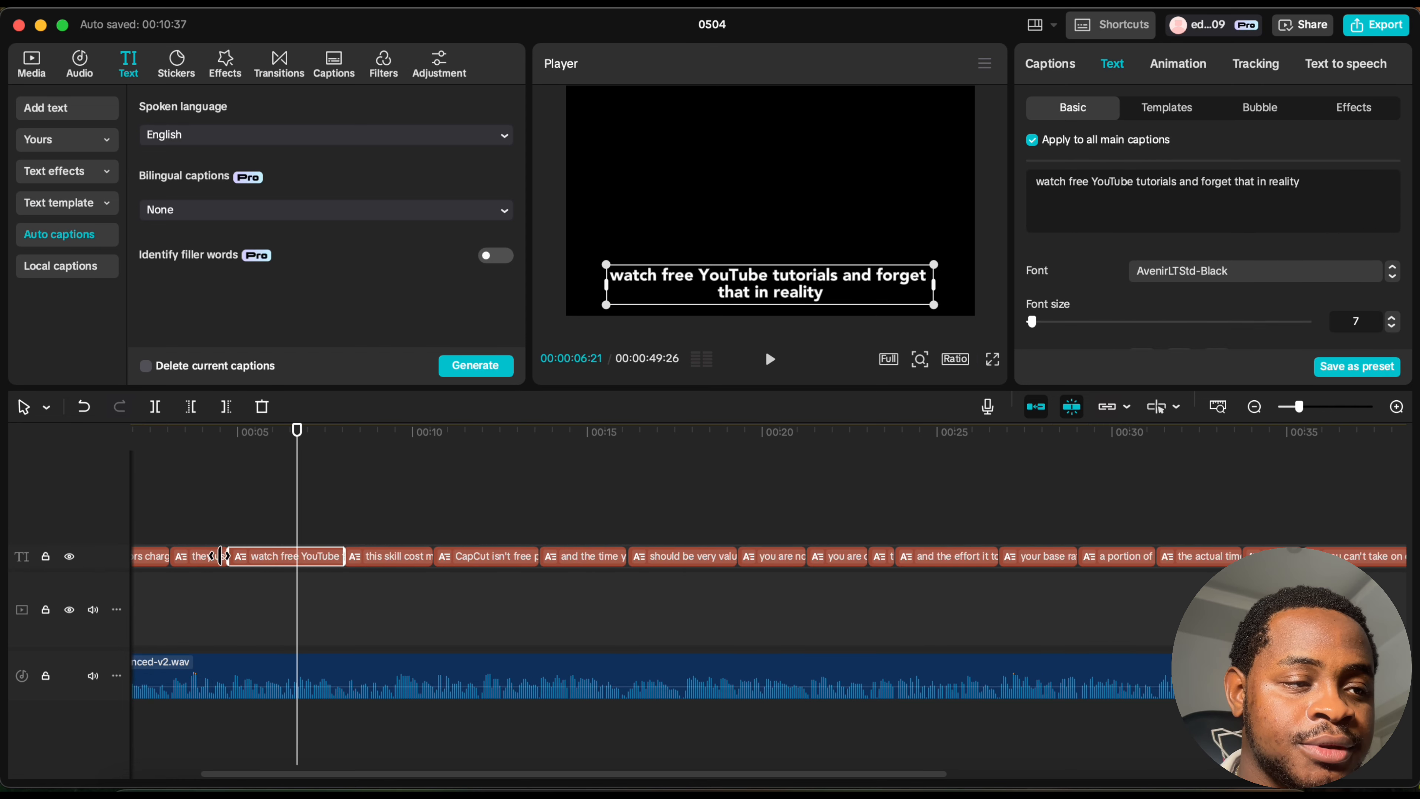
scroll(220, 557, left, 3)
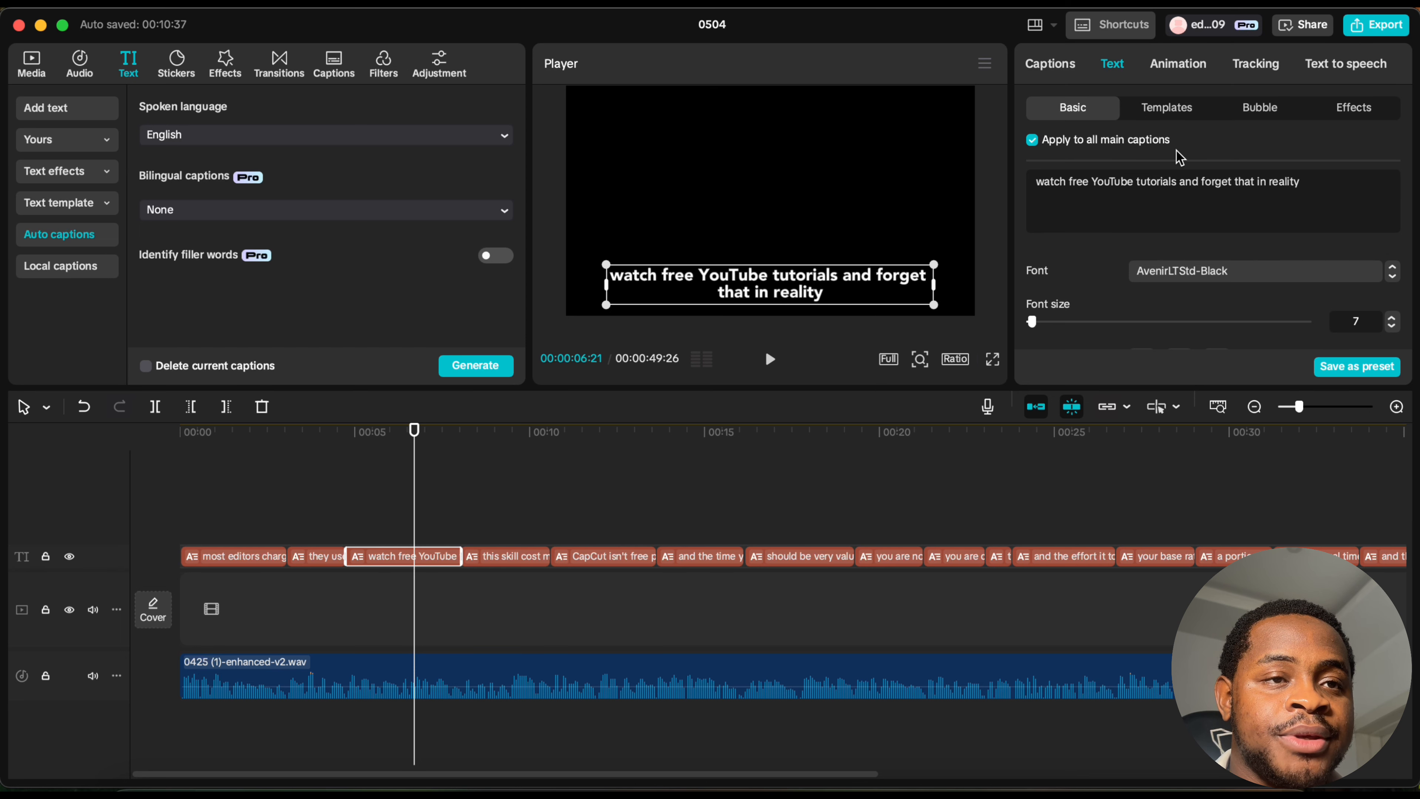
click(1261, 183)
text(b xzhjb)
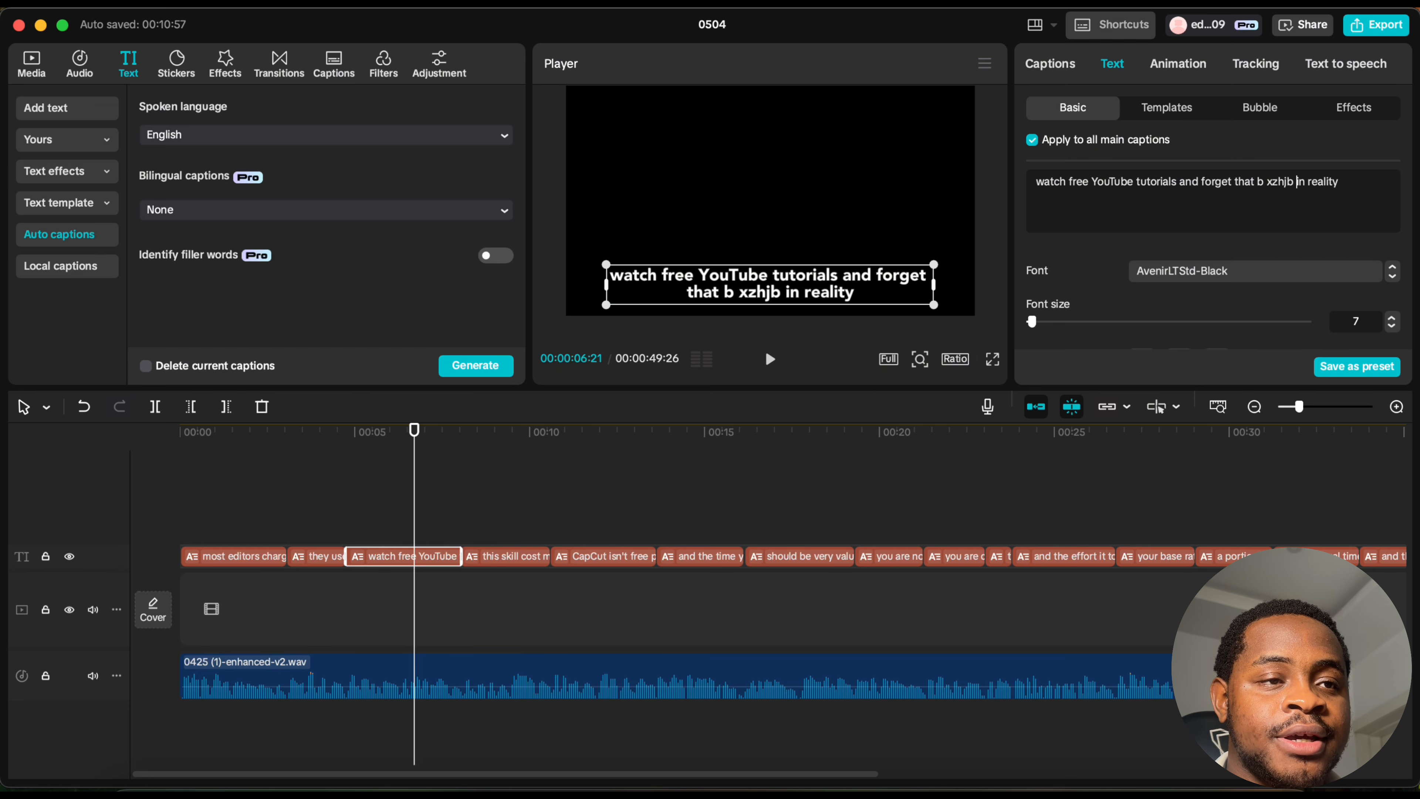
Step: Remove the inserted test letters from the third caption so it reads "watch free YouTube tutorials and forget that in reality"
key(BackSpace)
key(BackSpace)
key(BackSpace)
key(BackSpace)
key(BackSpace)
key(BackSpace)
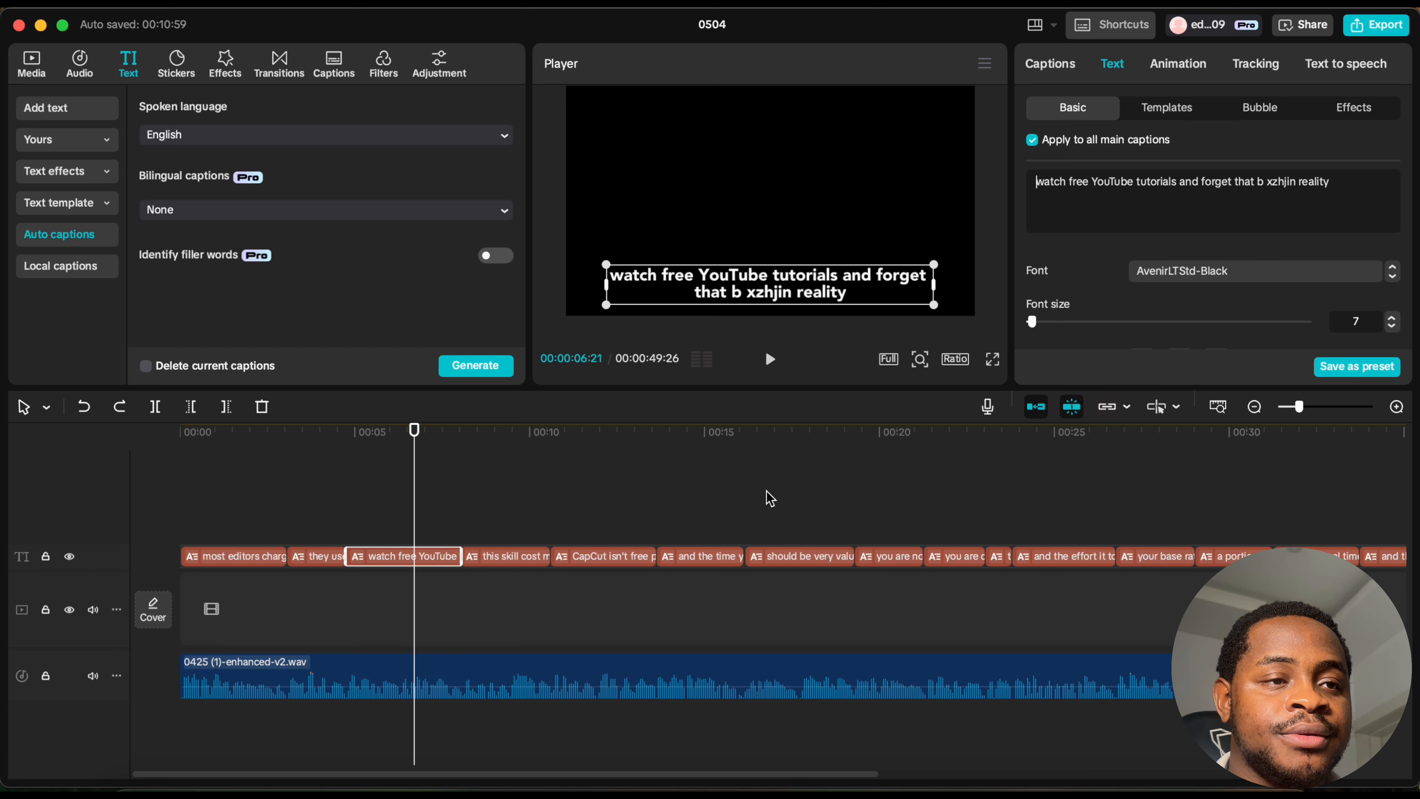
key(BackSpace)
key(BackSpace)
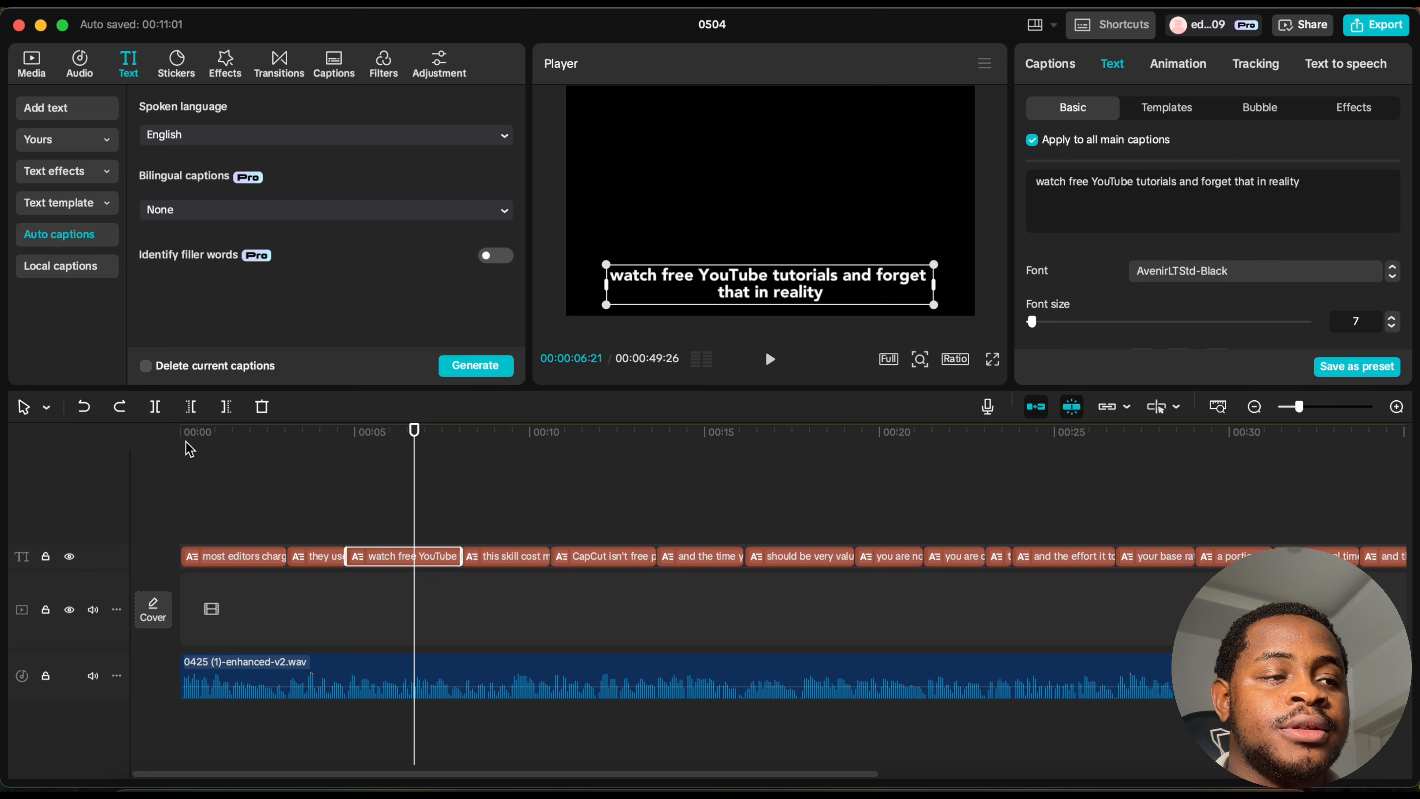
Step: Return the playhead to the start of the timeline and look through the list of generated captions
click(156, 438)
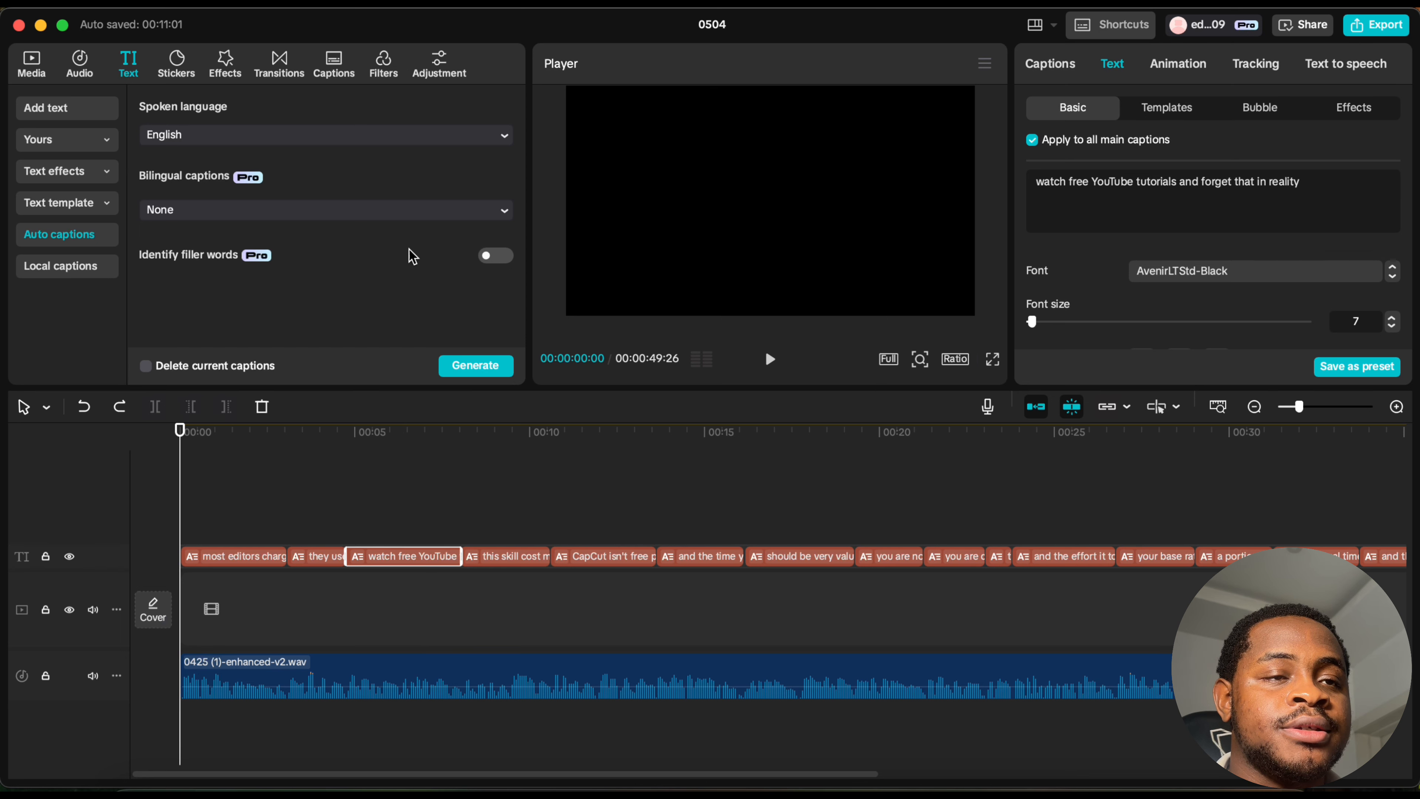
click(1050, 65)
scroll(1101, 305, down, 10)
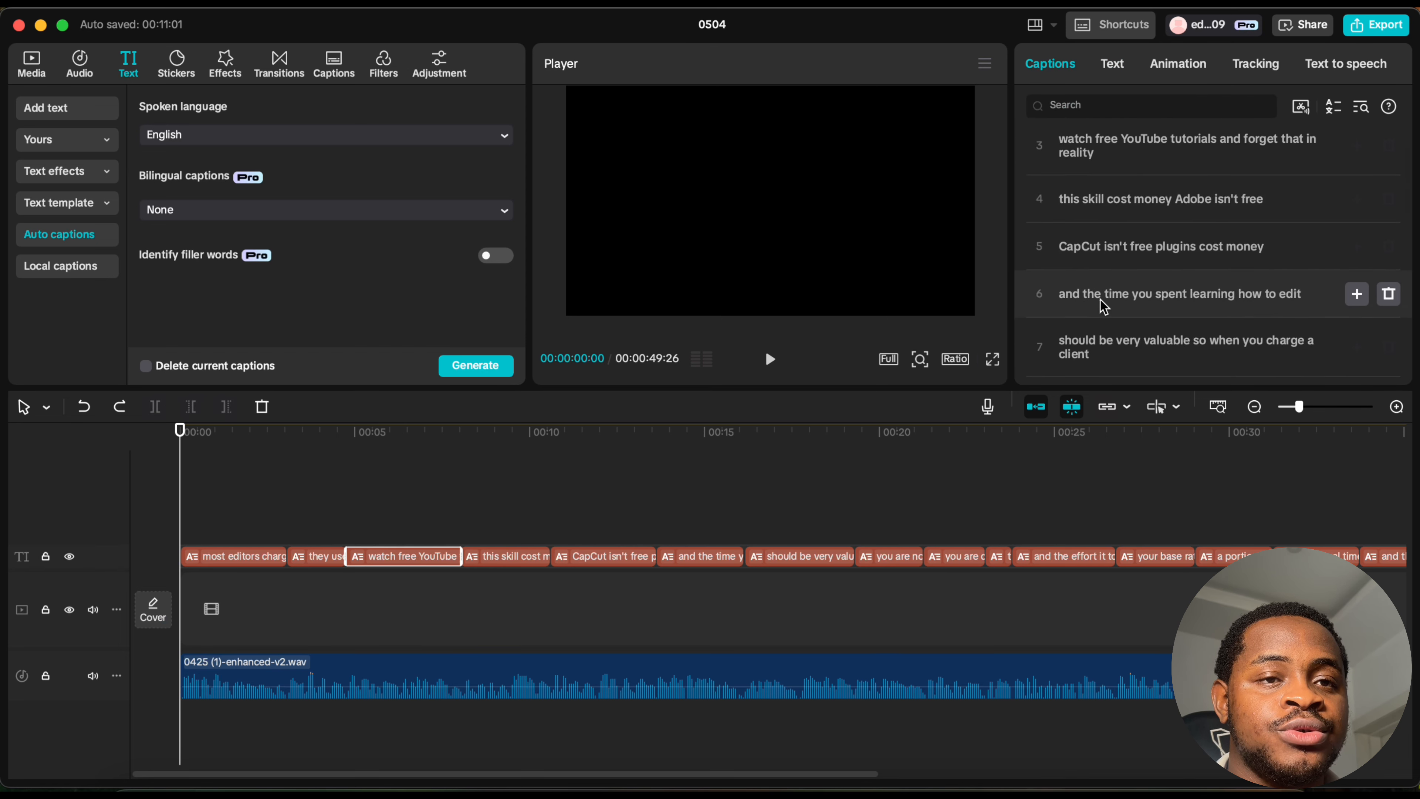
scroll(1100, 299, up, 10)
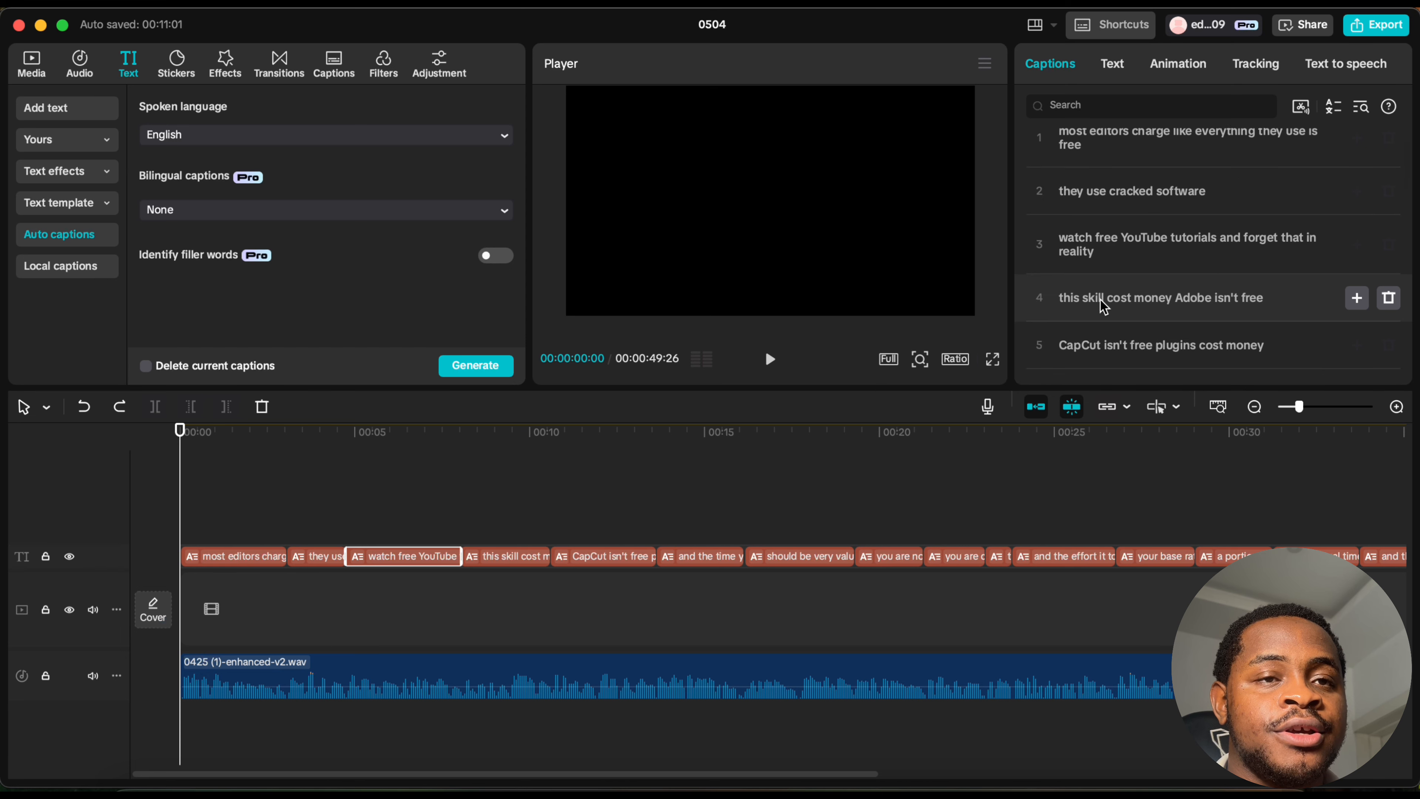
Step: Search the caption list for "cracked", then clear the search and look over the list and its tools
click(1110, 104)
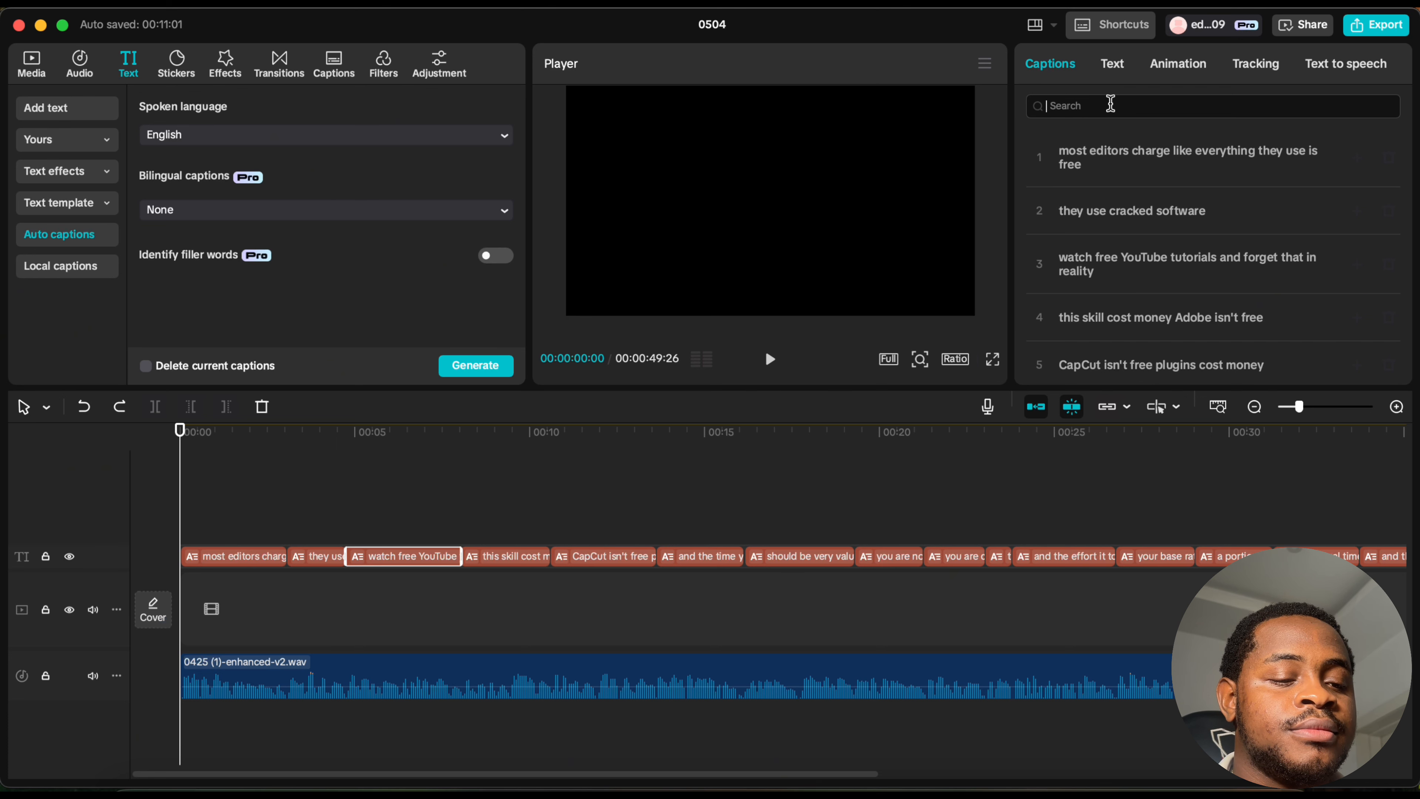
text(crackedx)
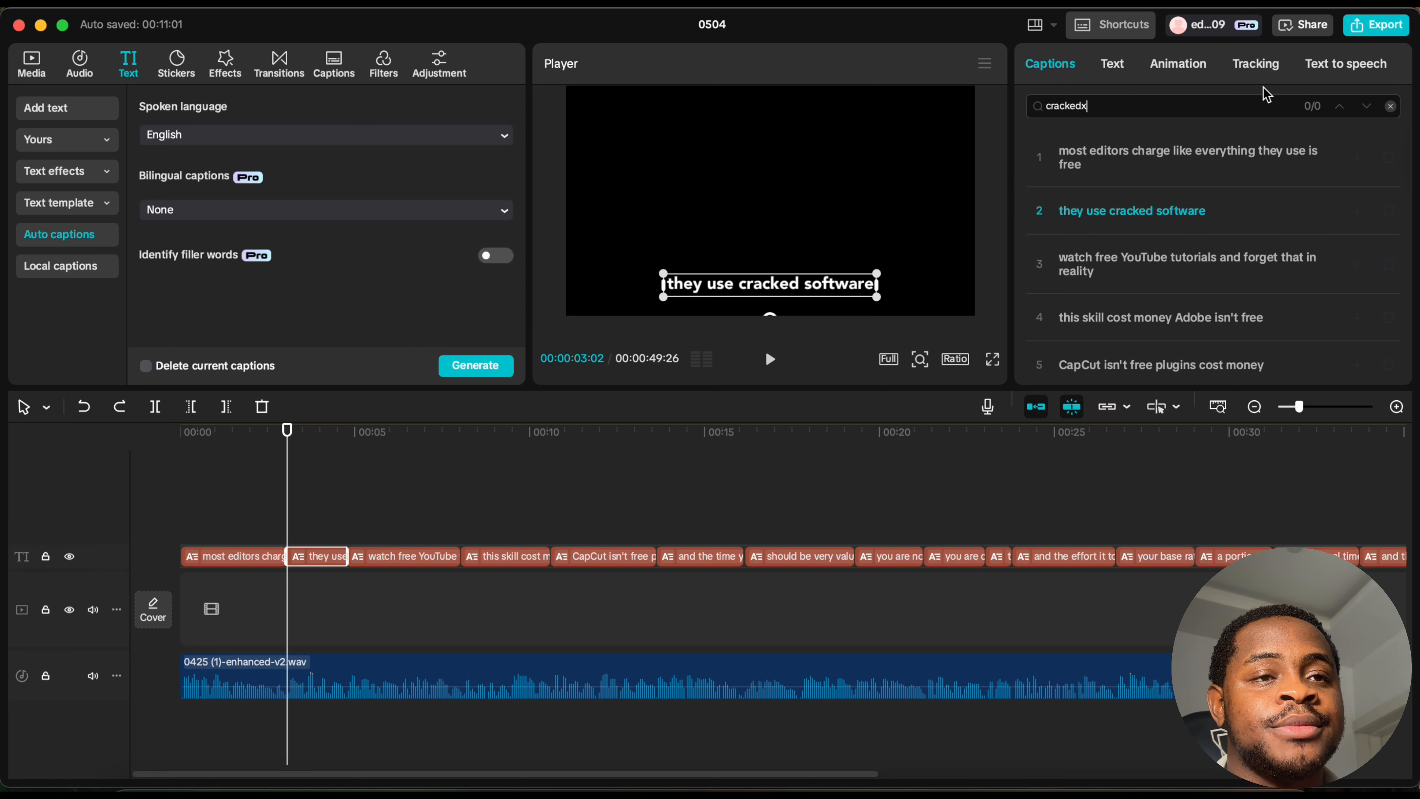
click(1390, 106)
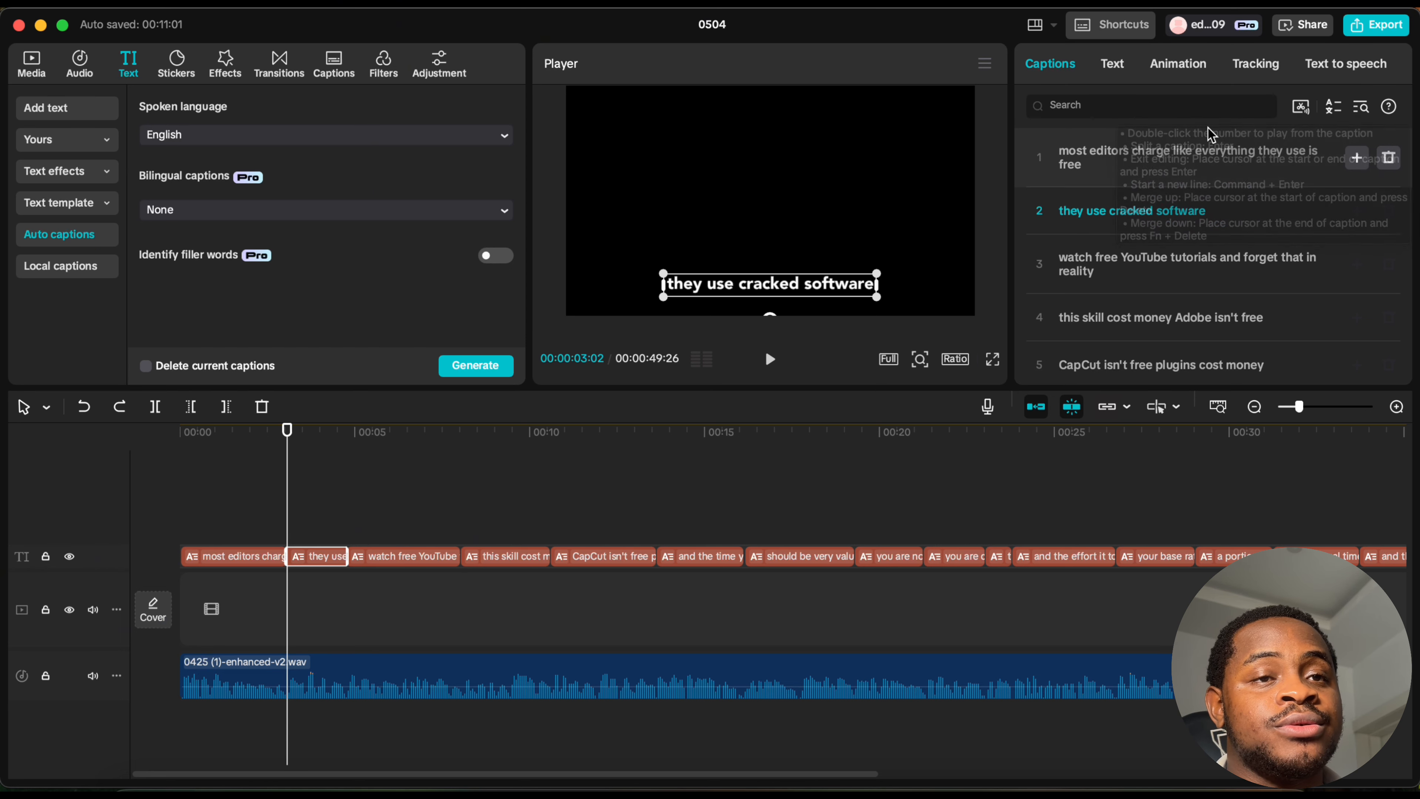
scroll(1188, 349, down, 15)
scroll(1188, 350, up, 15)
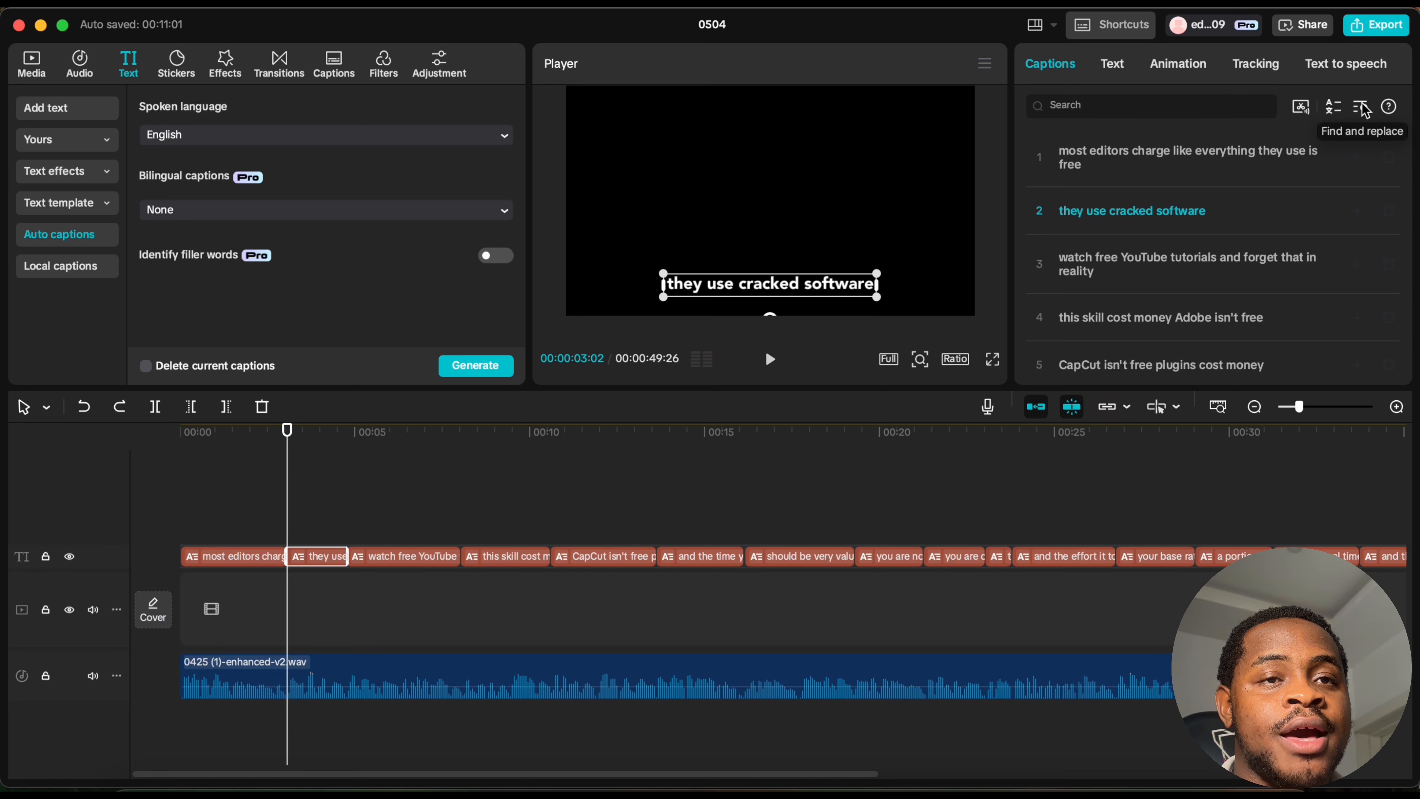
mouse_move(1391, 109)
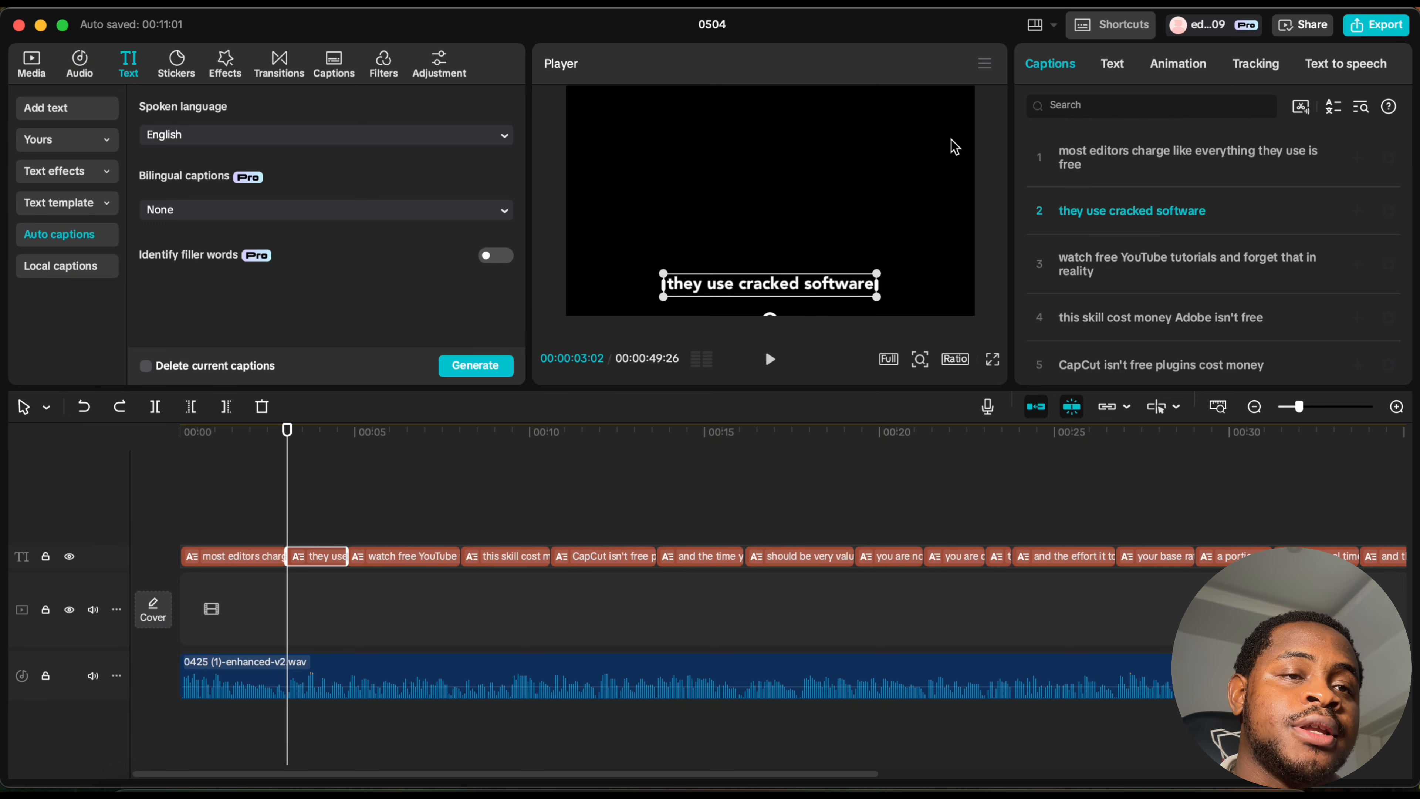
Step: Append the test text "dhsbgvwbedv\\" to the end of the first caption and delete it again
click(1096, 170)
text(dhsbgvwbedv\\)
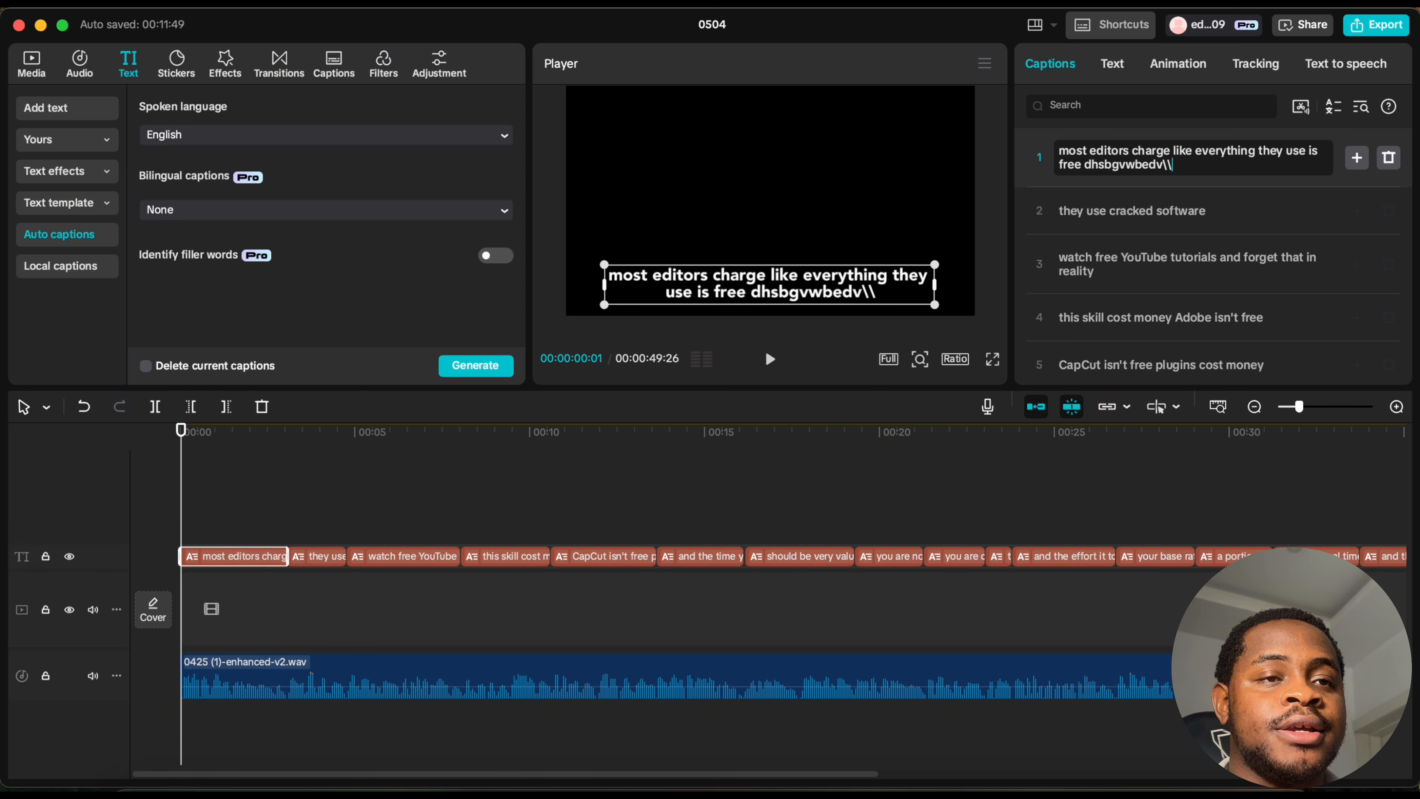
key(BackSpace)
key(BackSpace)
key(BackSpace)
key(BackSpace)
key(BackSpace)
key(BackSpace)
key(BackSpace)
key(BackSpace)
key(BackSpace)
key(BackSpace)
key(BackSpace)
key(BackSpace)
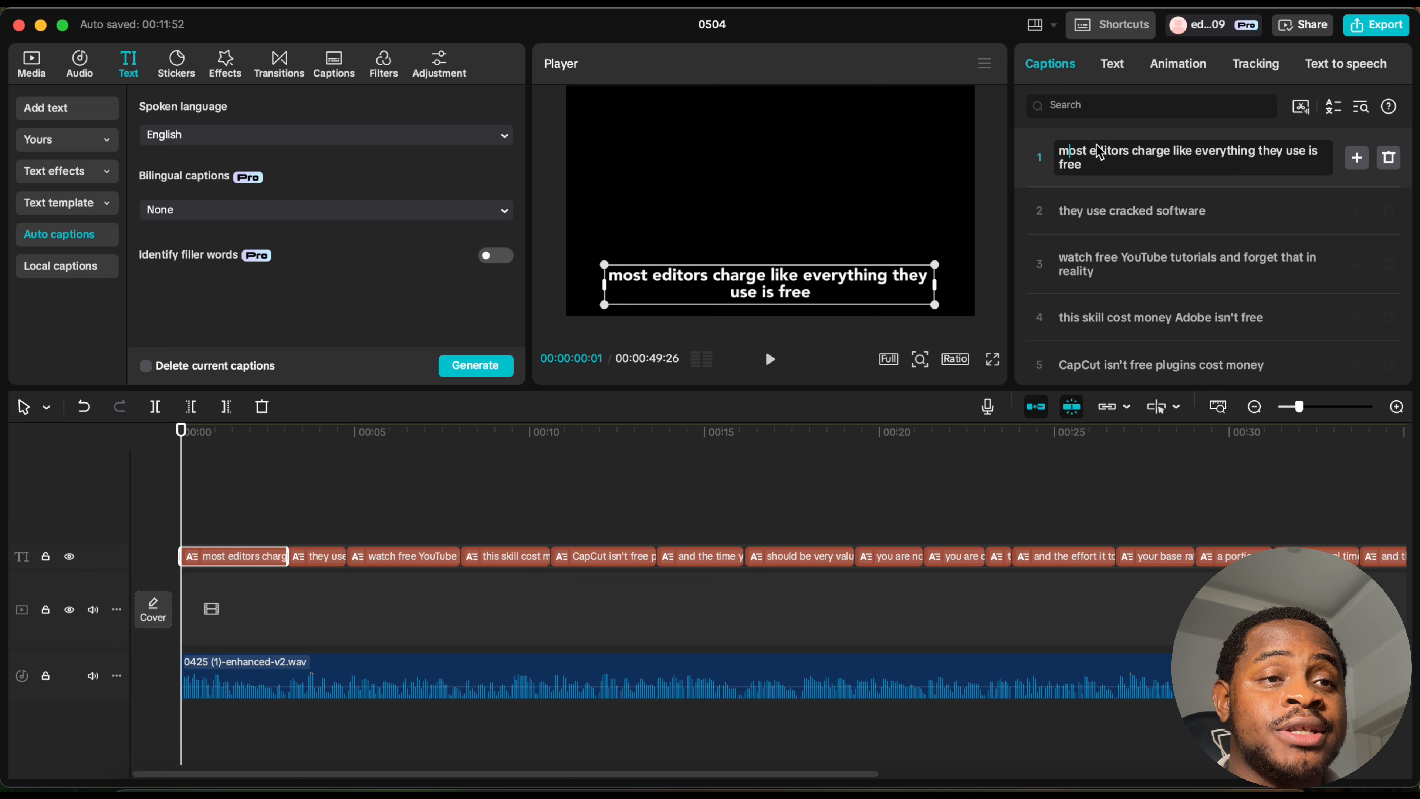
Step: Capitalize the first letter of the first caption so it begins with "Most"
key(BackSpace)
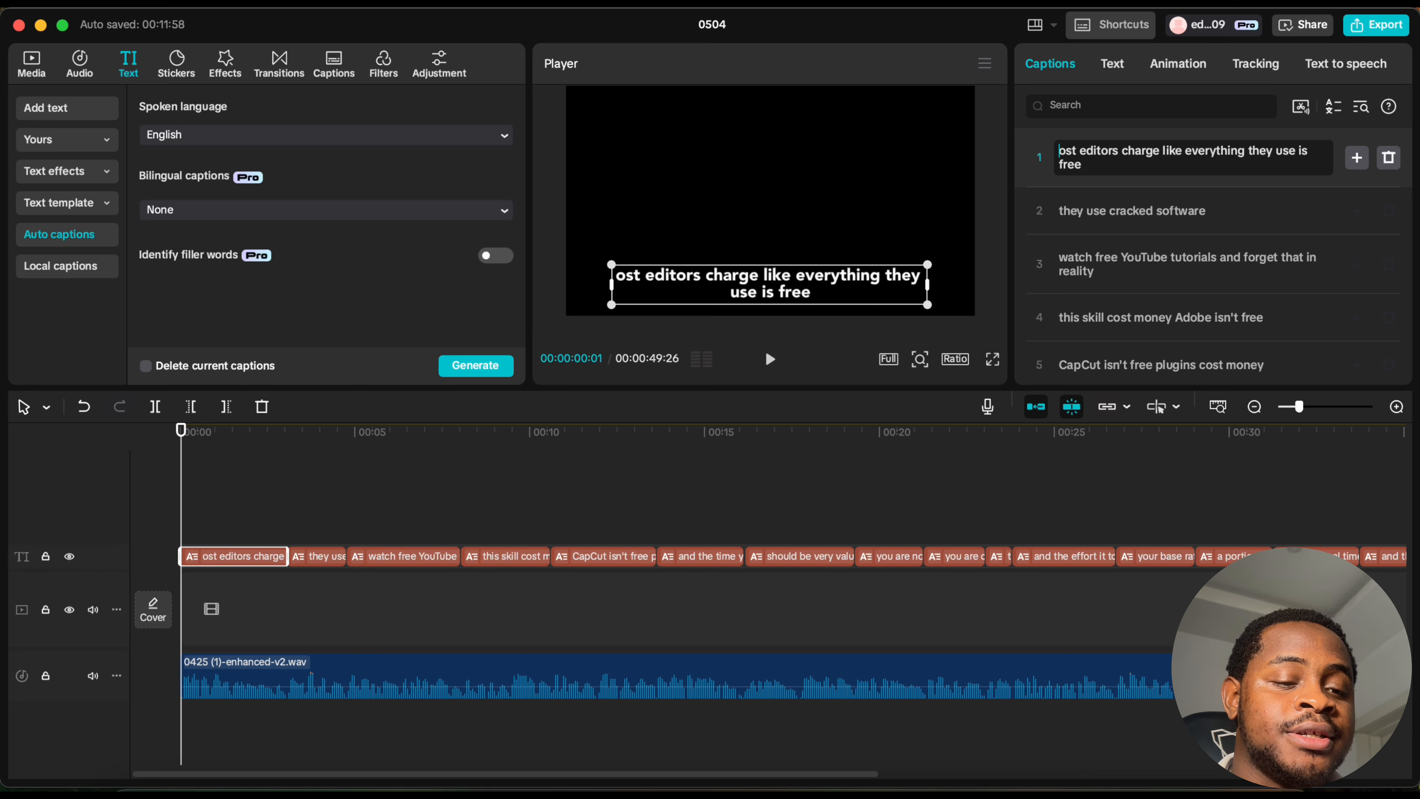
text(m)
key(BackSpace)
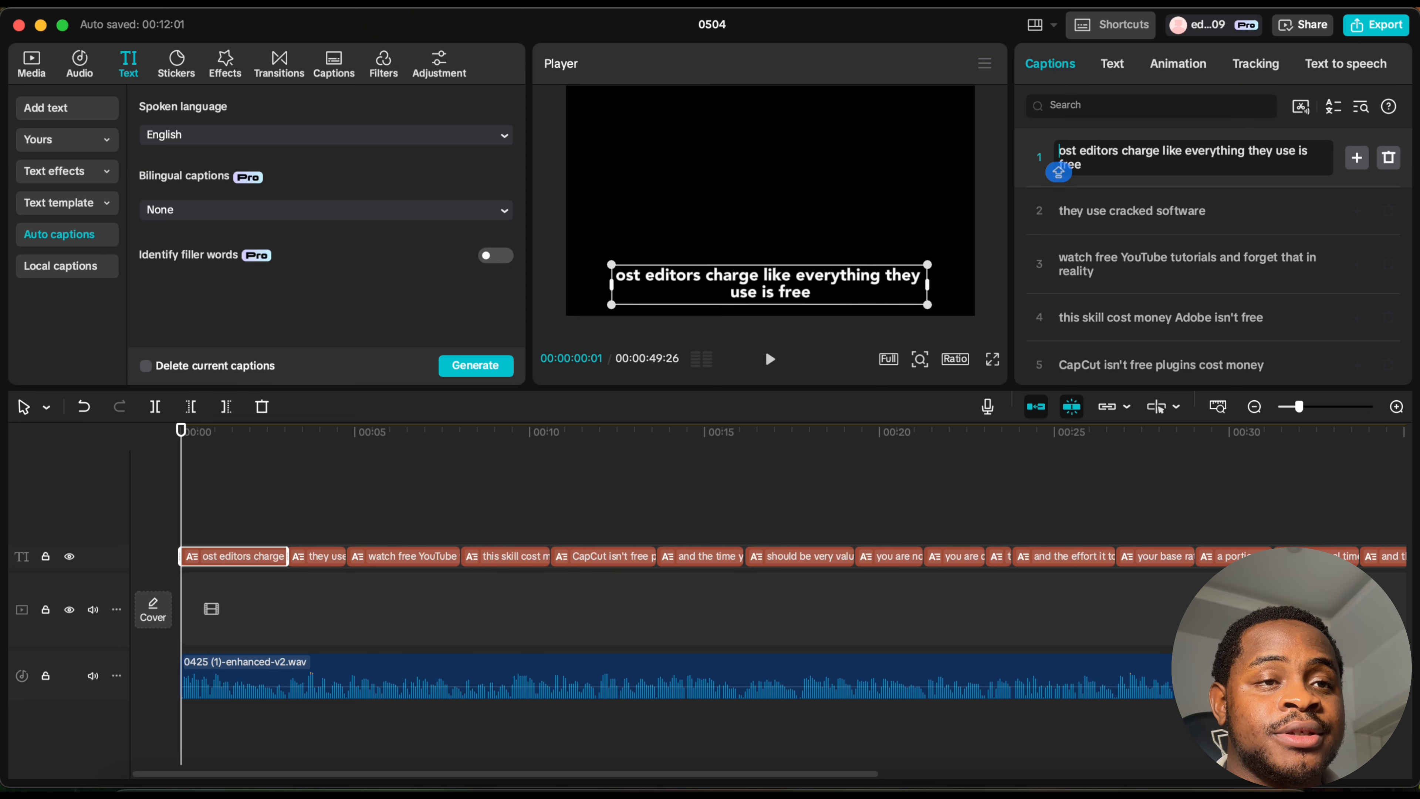
text(M)
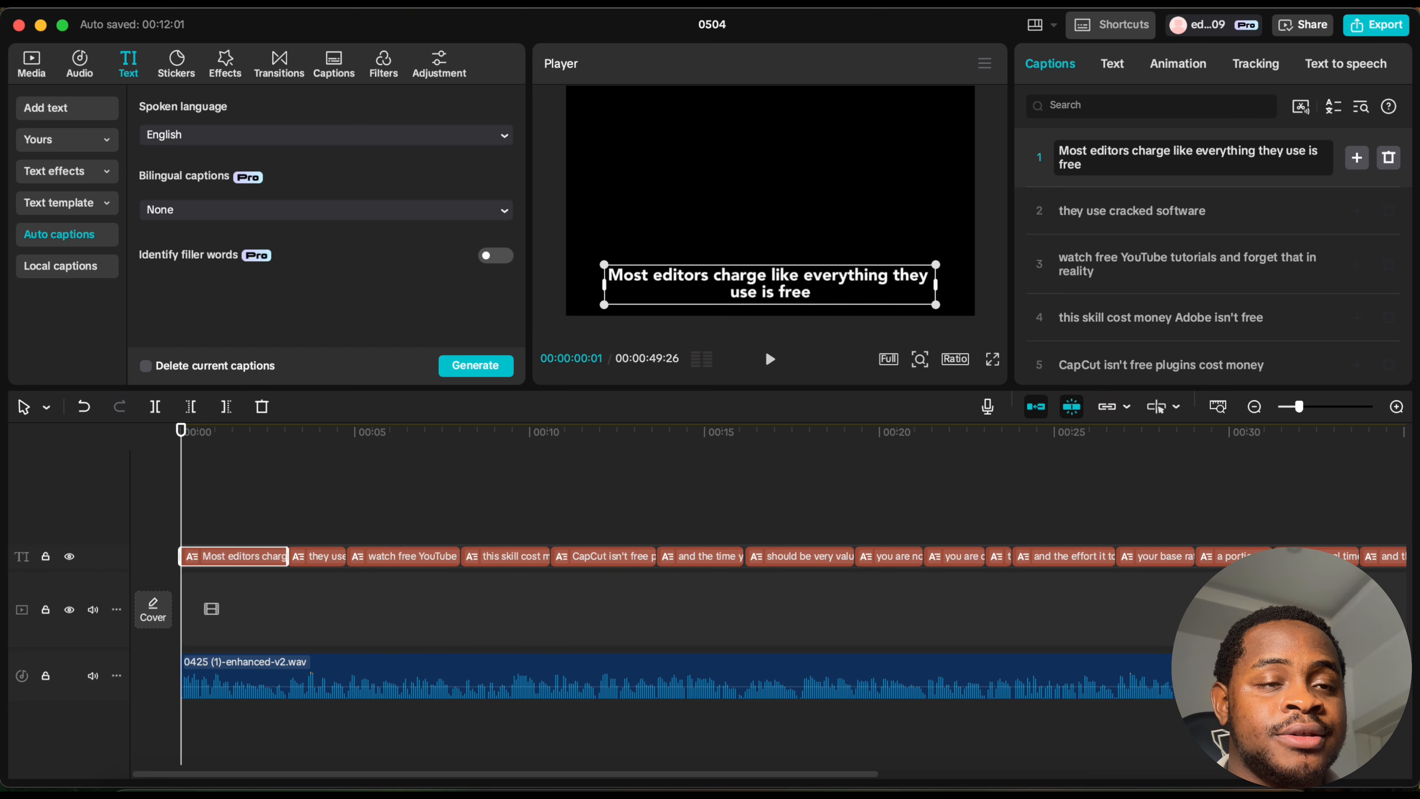
Step: Select the "they use cracked software" caption and look through the rest of the caption list
click(1109, 211)
scroll(1125, 298, down, 3)
scroll(1125, 295, down, 10)
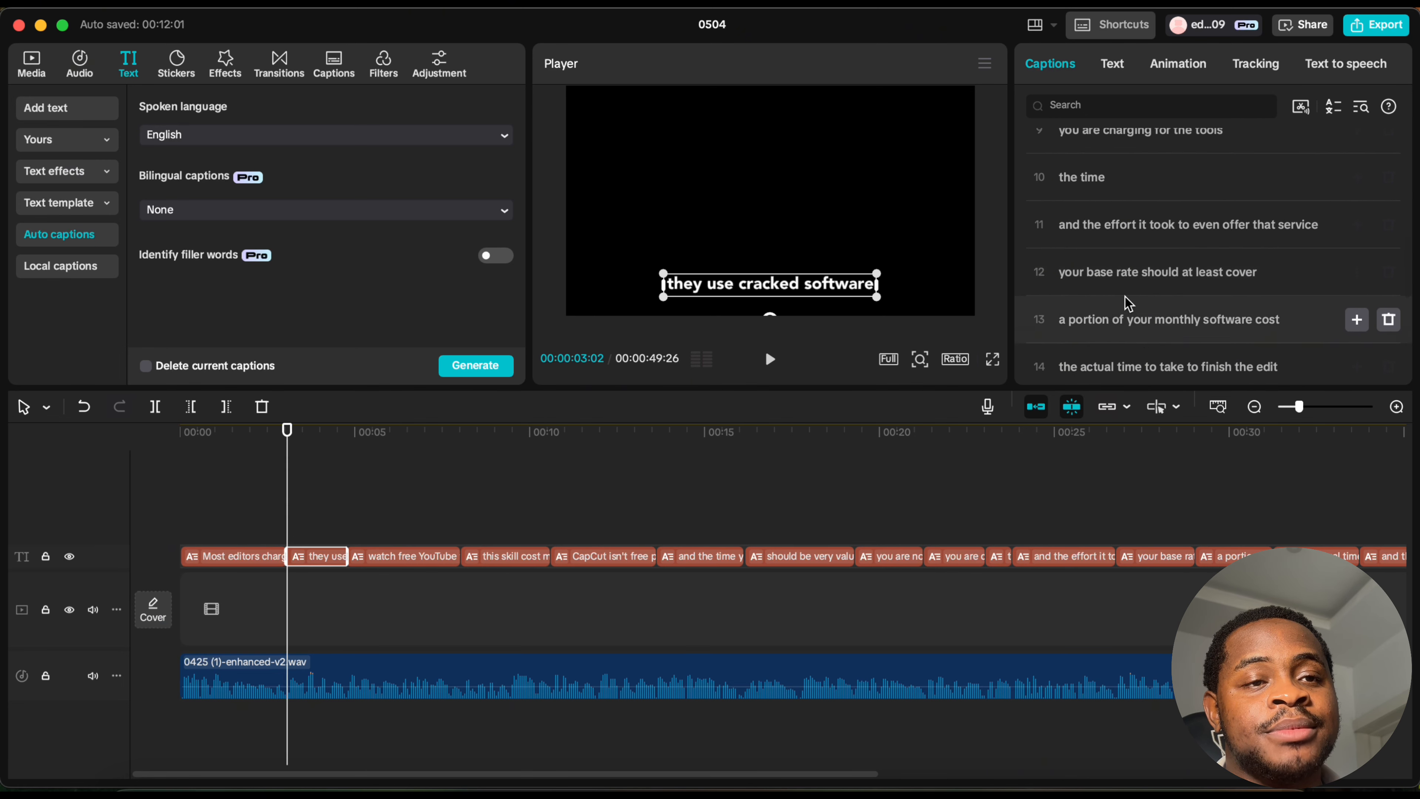
scroll(1125, 302, down, 2)
scroll(1125, 305, up, 15)
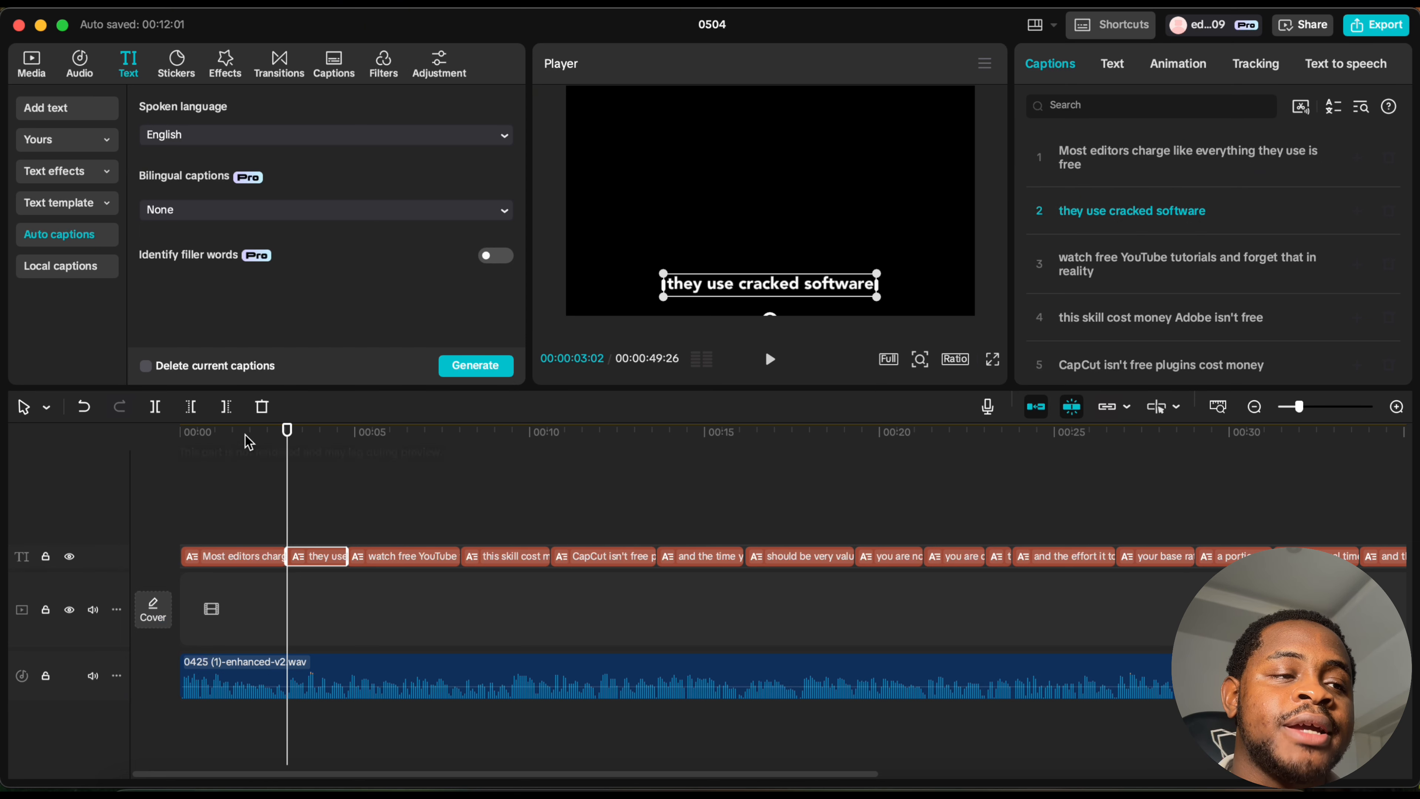
Step: Set the project's aspect ratio to 9:16 while previewing the first caption
drag(246, 435, 229, 442)
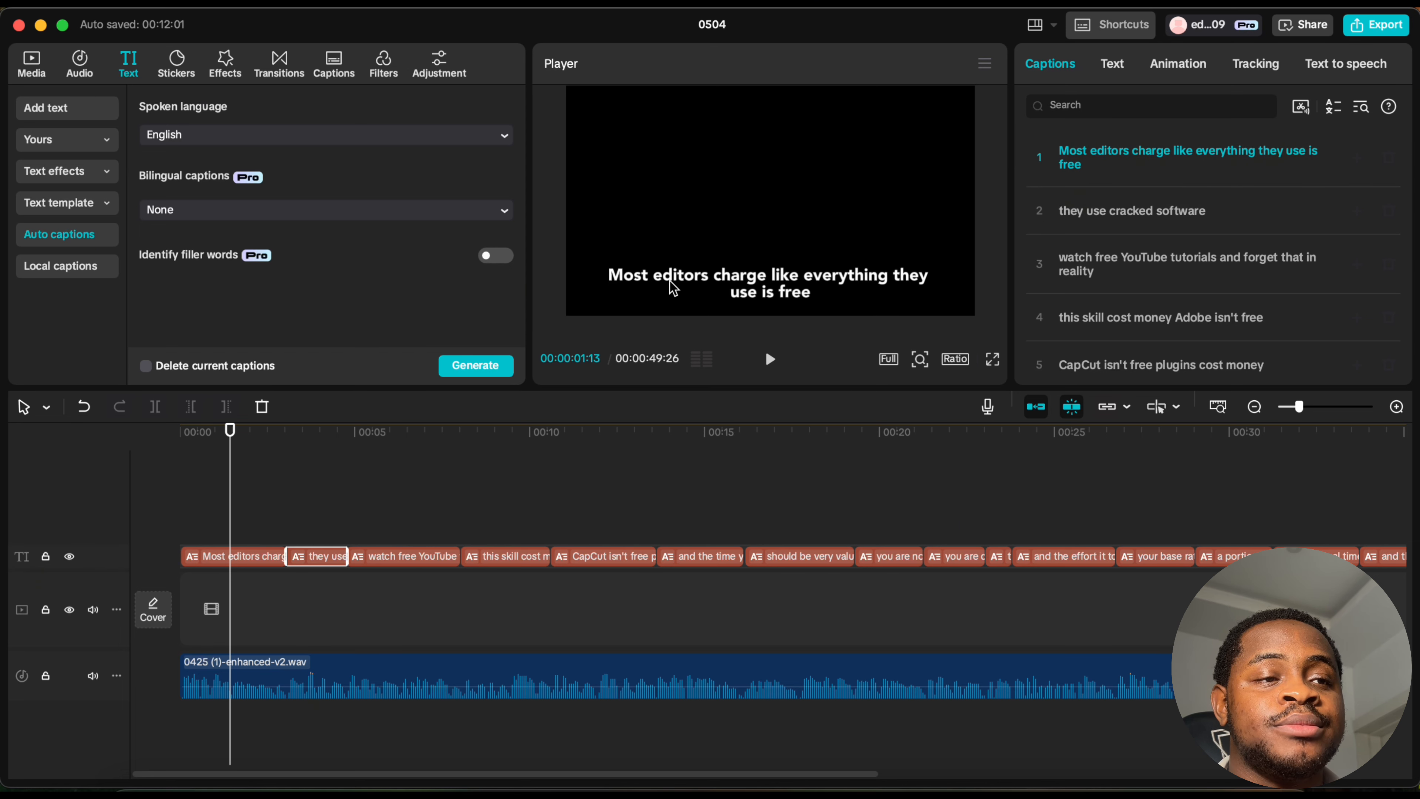
click(957, 359)
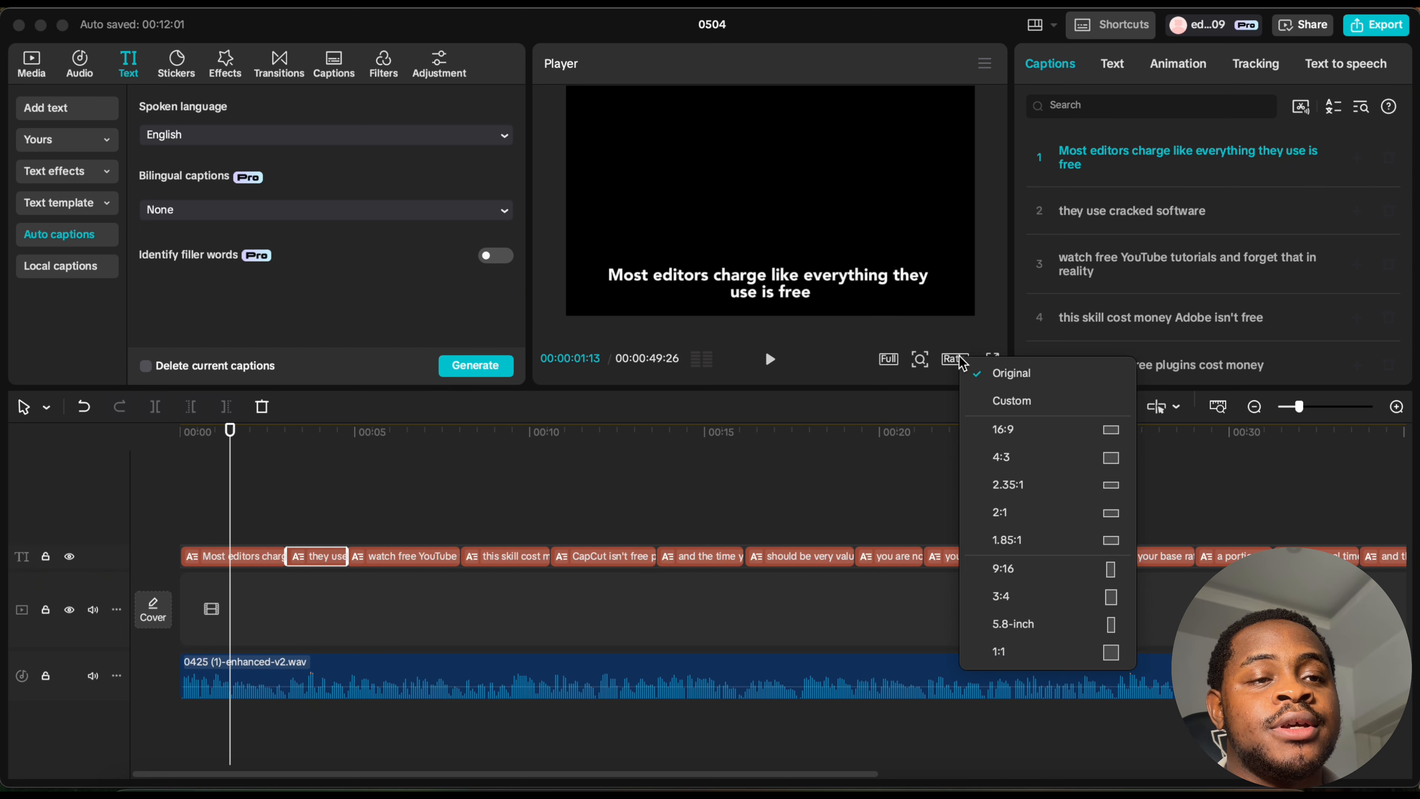
click(1012, 573)
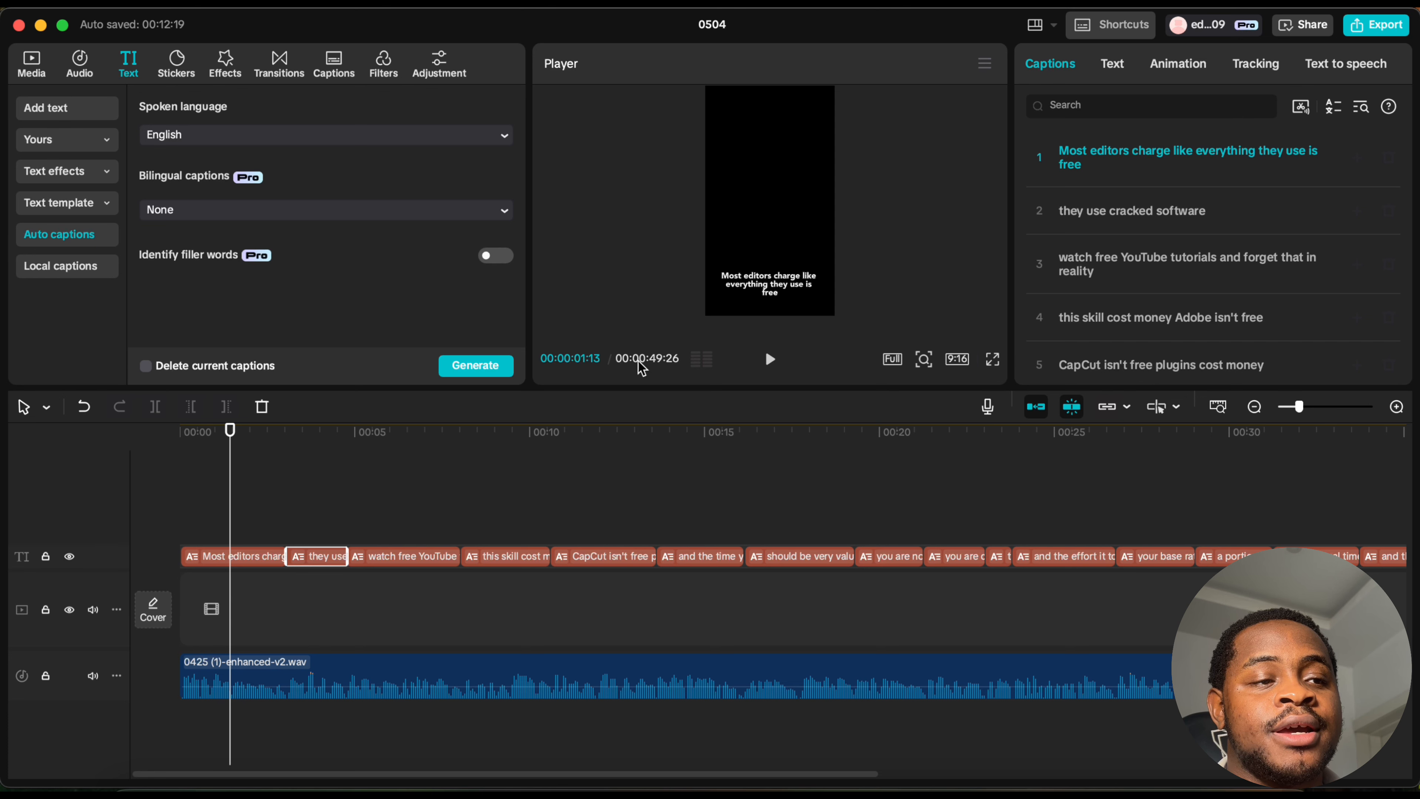
Step: Select the first caption and move the captions slightly higher in the lower part of the vertical frame
click(260, 555)
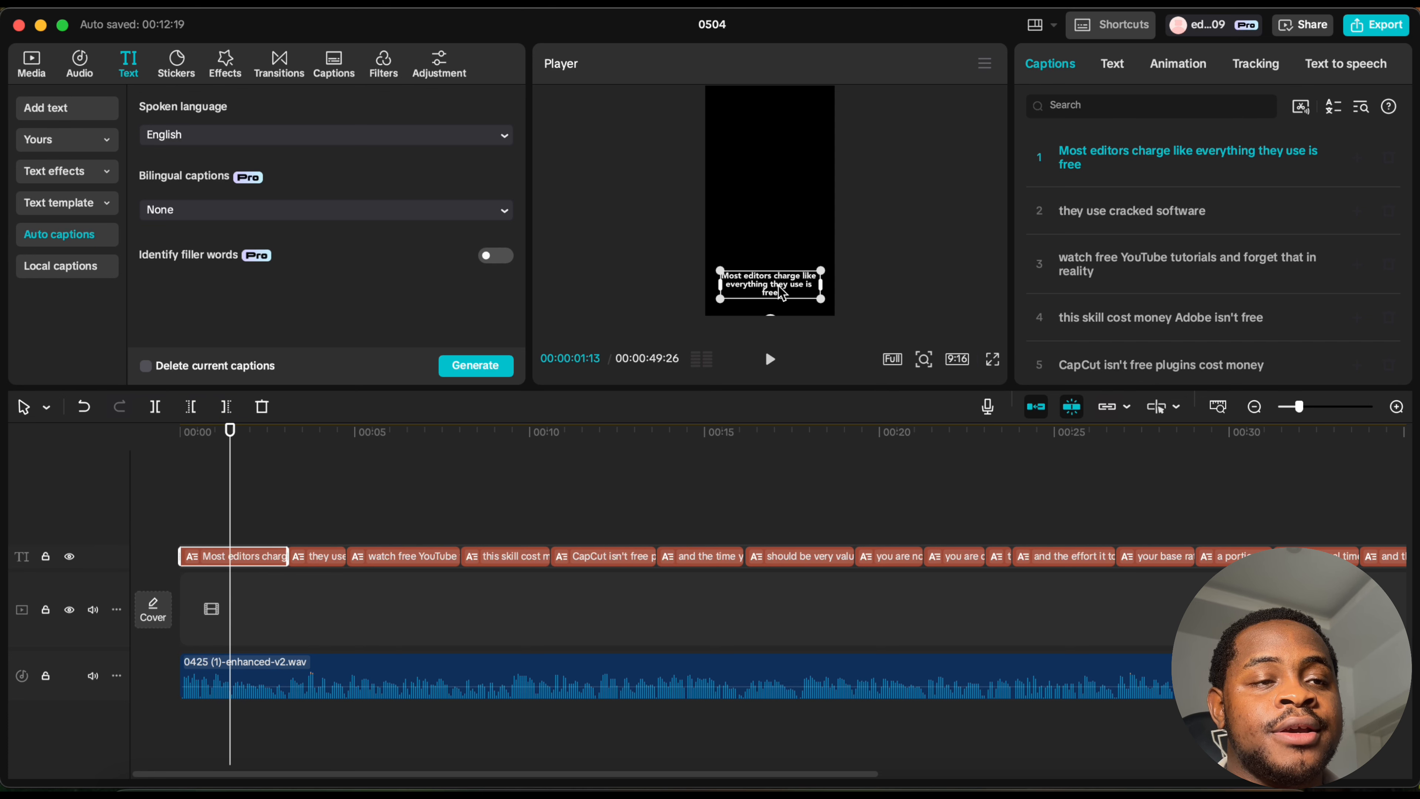
click(772, 262)
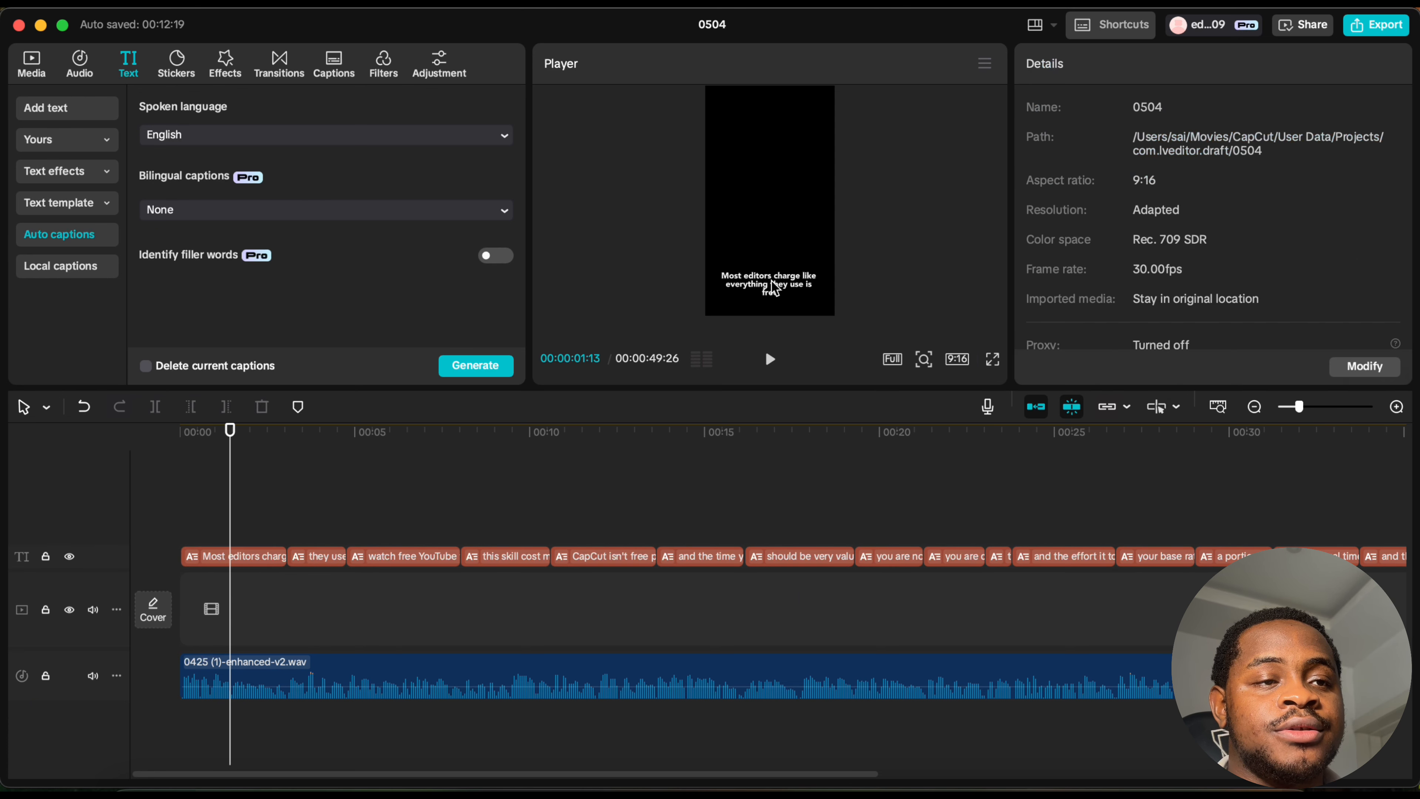
click(772, 261)
drag(773, 292, 770, 255)
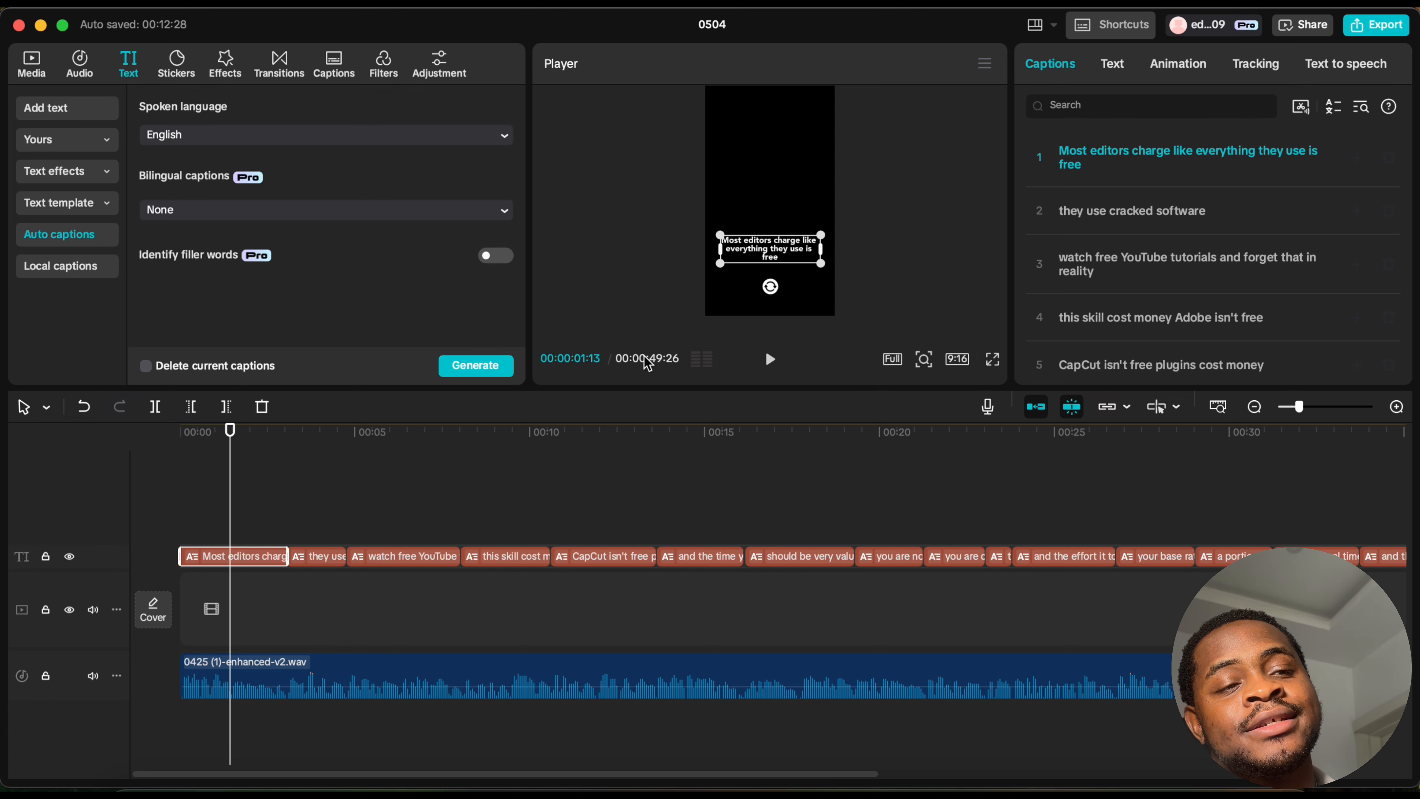
Step: Split the first caption before "everything" into "Most editors charge like" and "everything they use is free"
mouse_move(1063, 150)
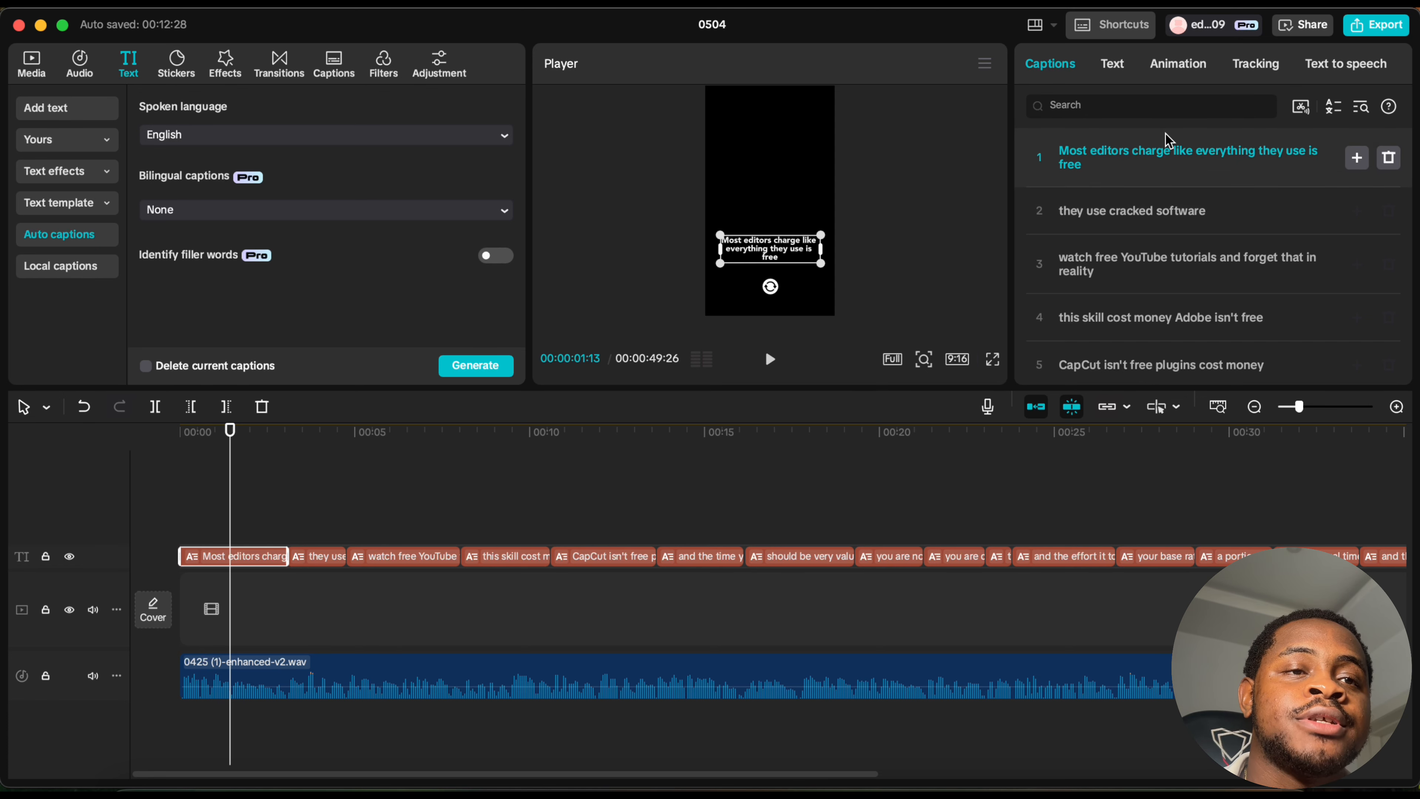
click(1195, 151)
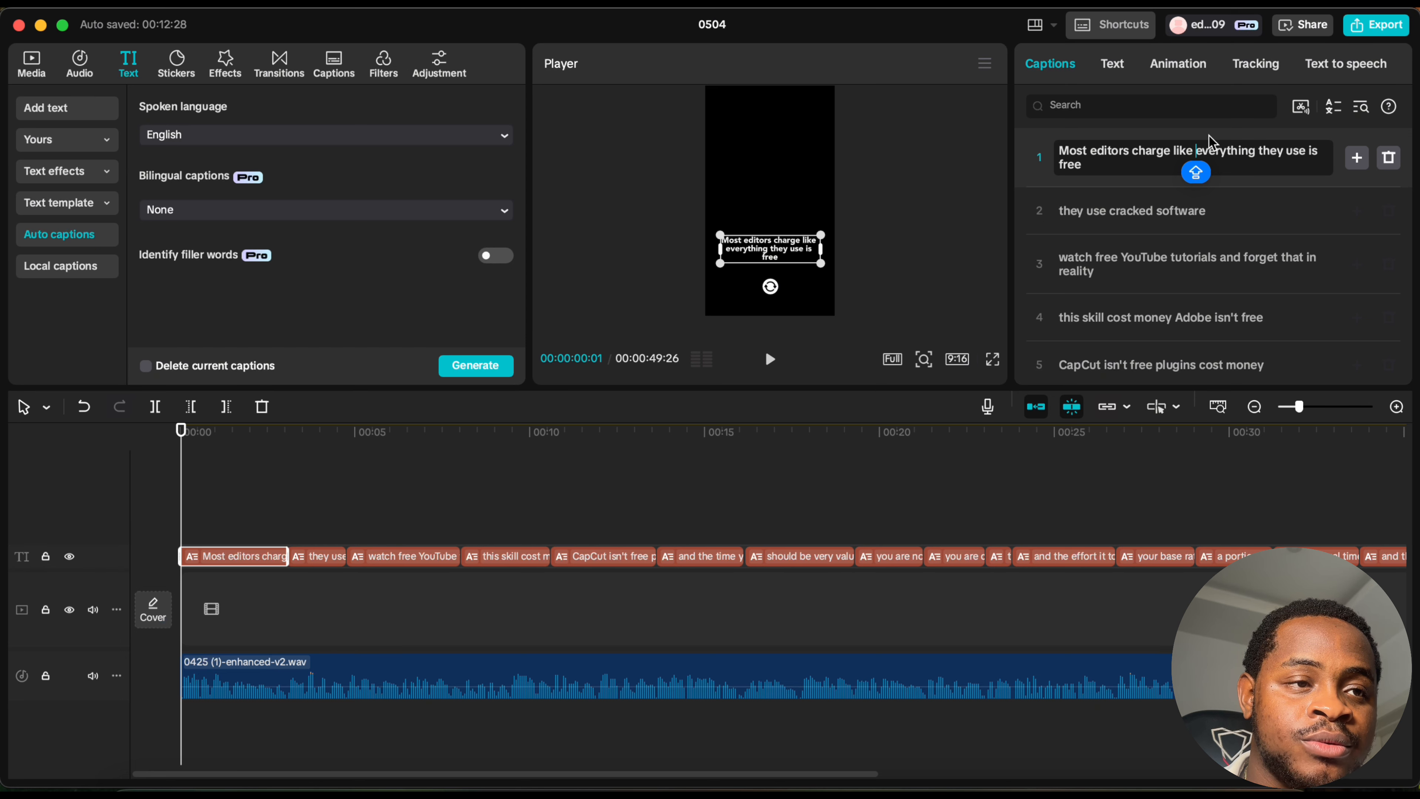
key(Return)
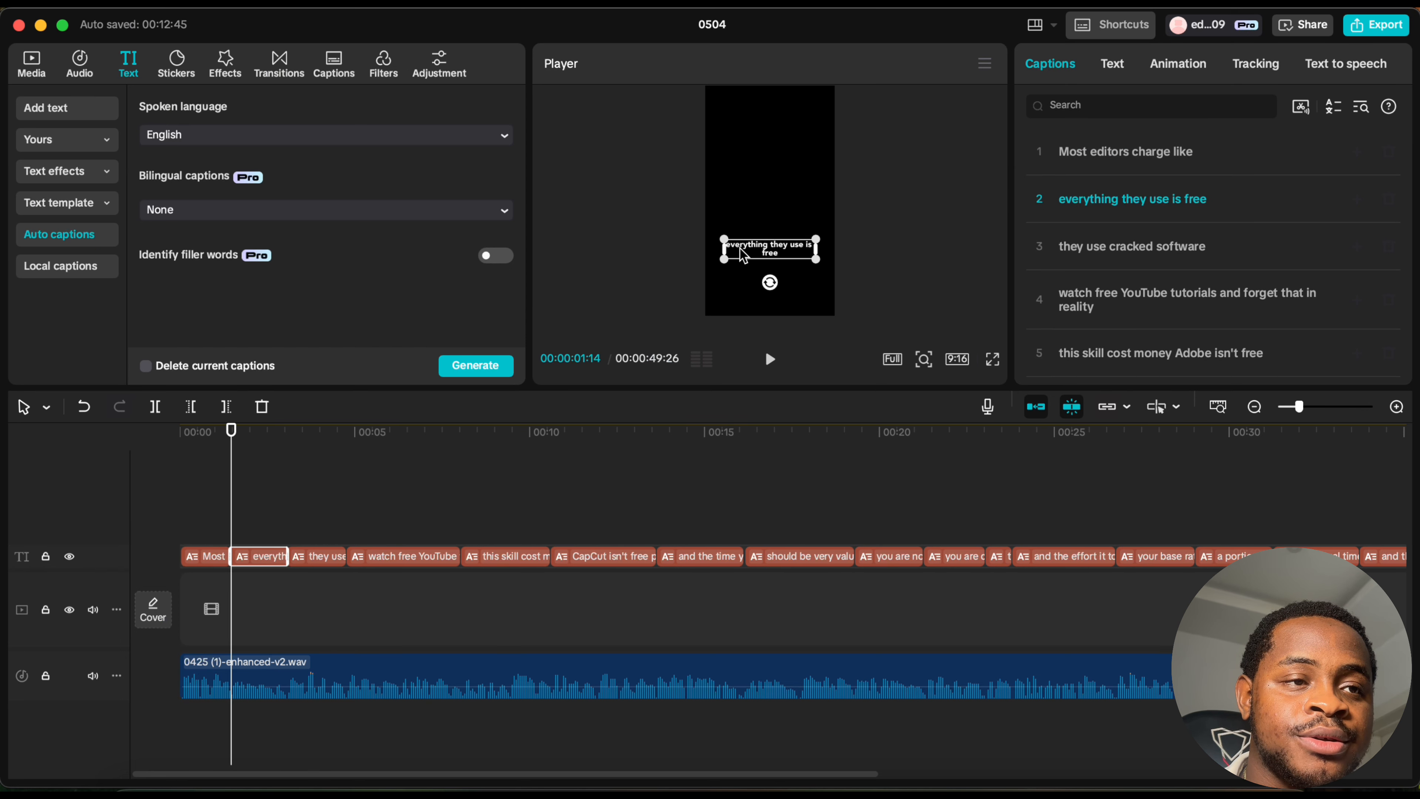
Step: Split the "watch free YouTube tutorials and forget that in reality" caption between "and" and "forget"
drag(230, 430, 392, 435)
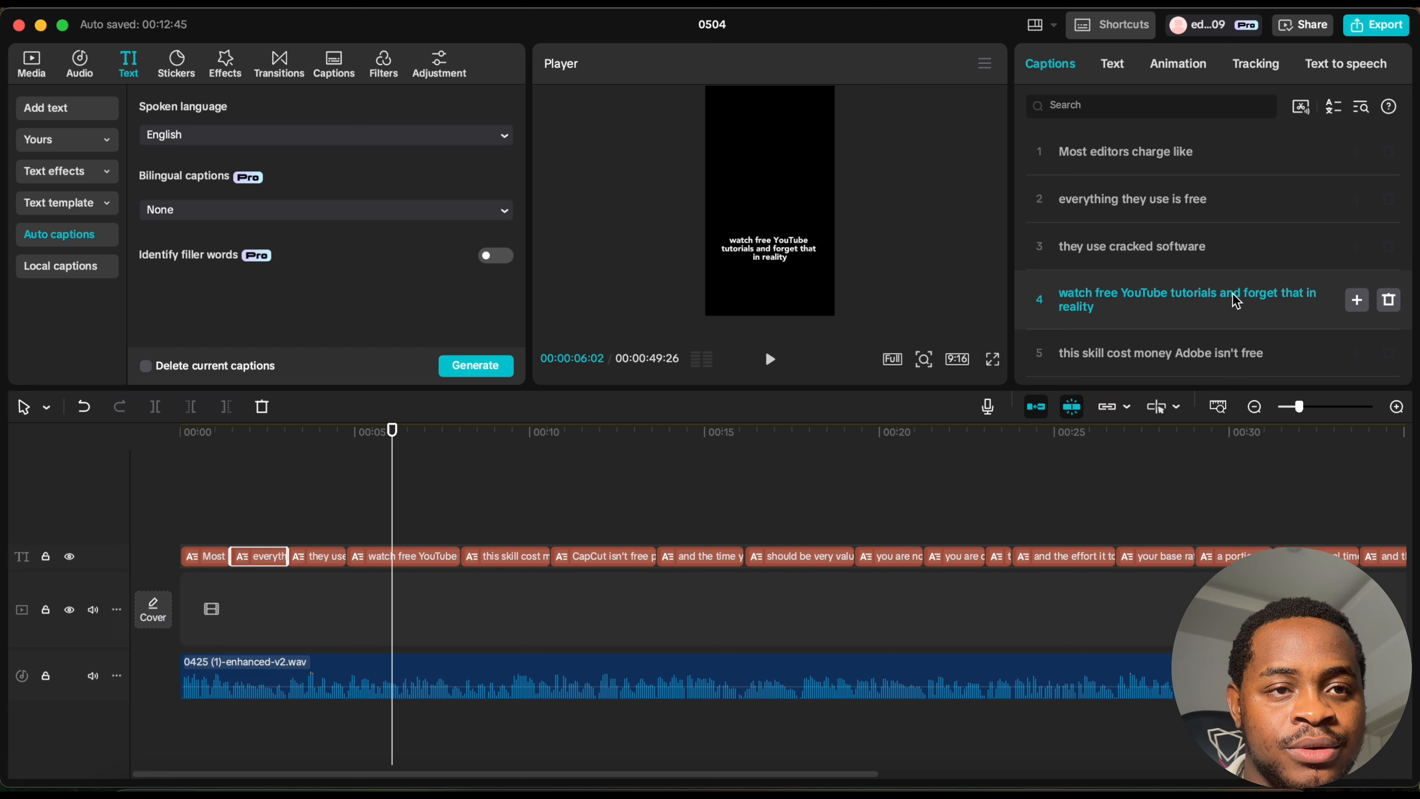
click(1240, 303)
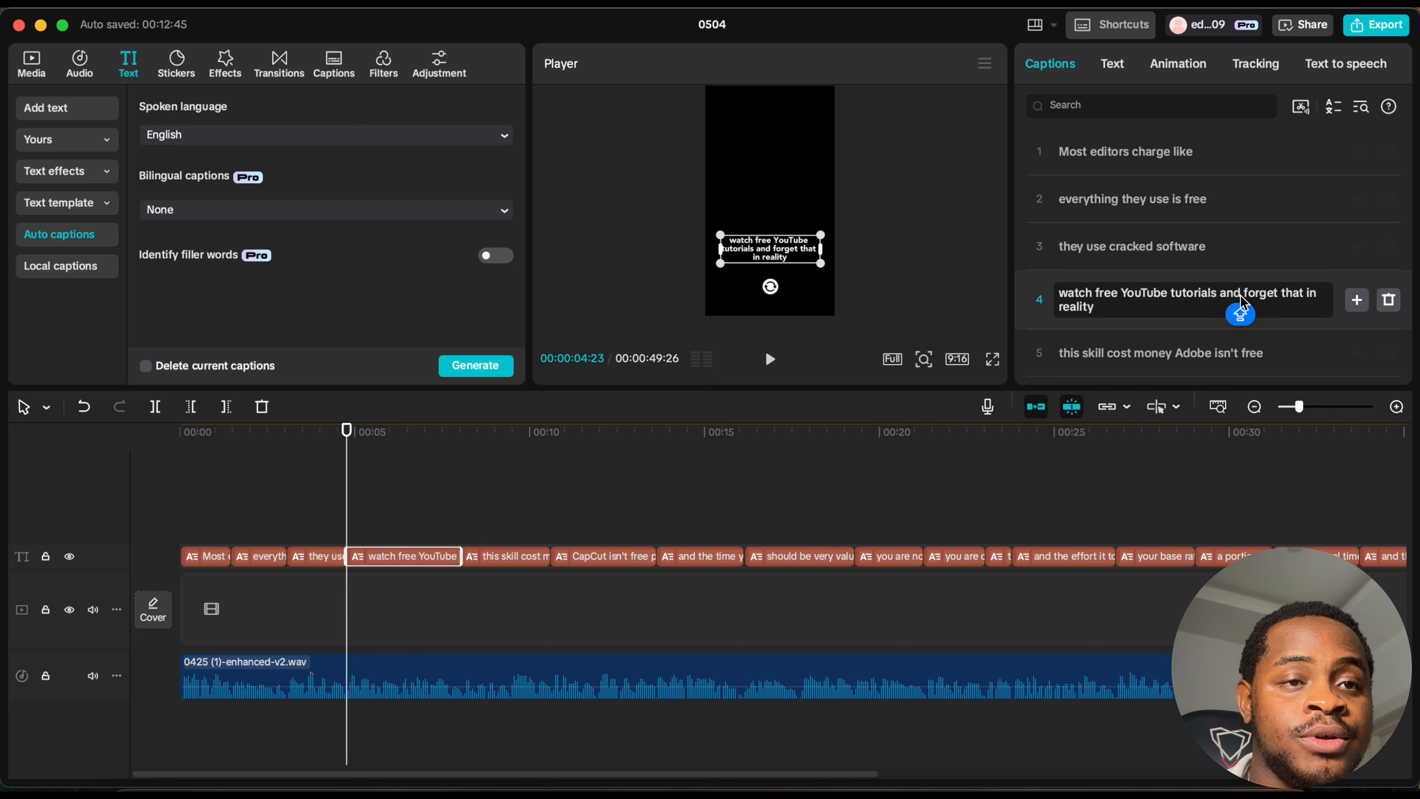
click(1240, 313)
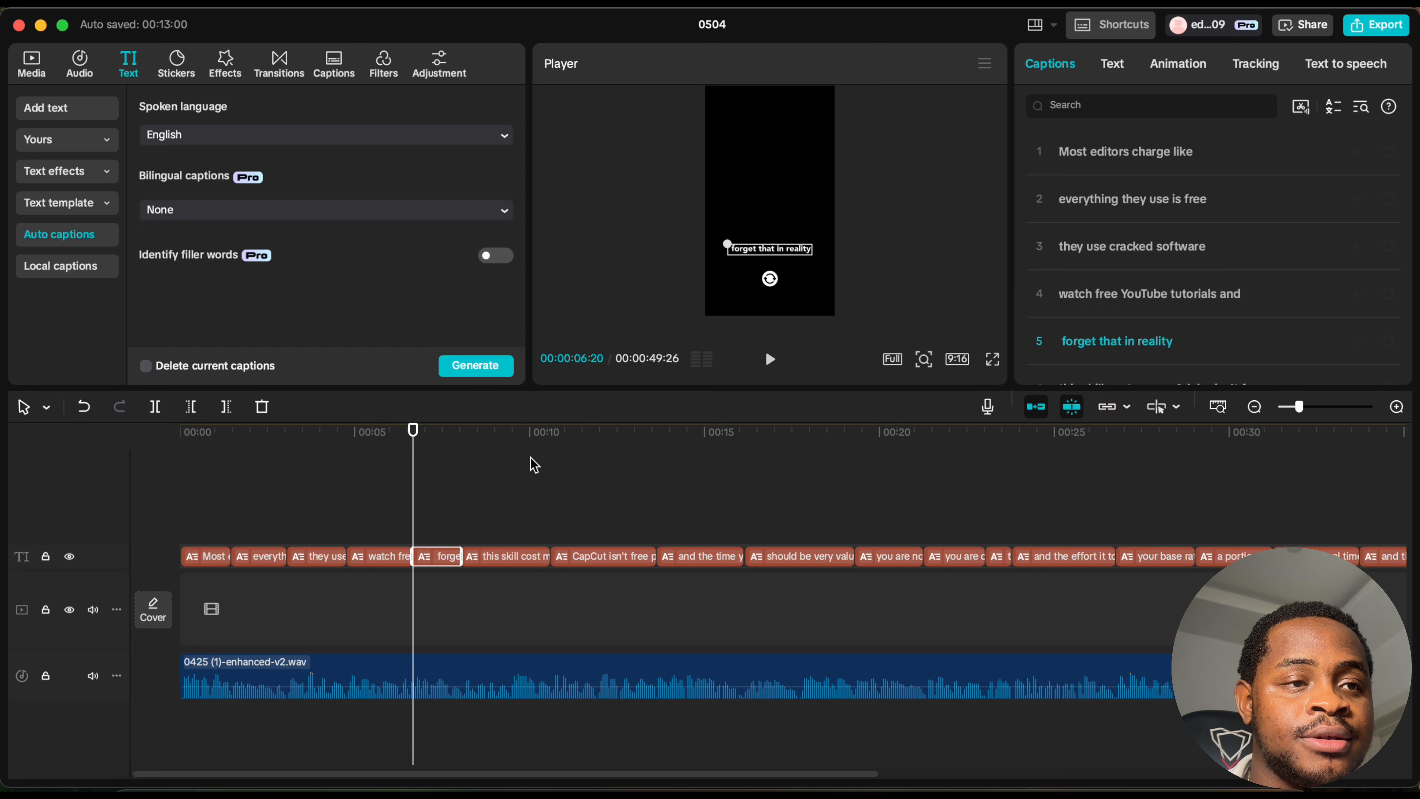
Step: Split the "watch free YouTube tutorials and" caption after "YouTube" and preview the shortened caption
click(389, 447)
mouse_move(390, 447)
mouse_down()
mouse_move(444, 450)
mouse_move(381, 454)
mouse_up()
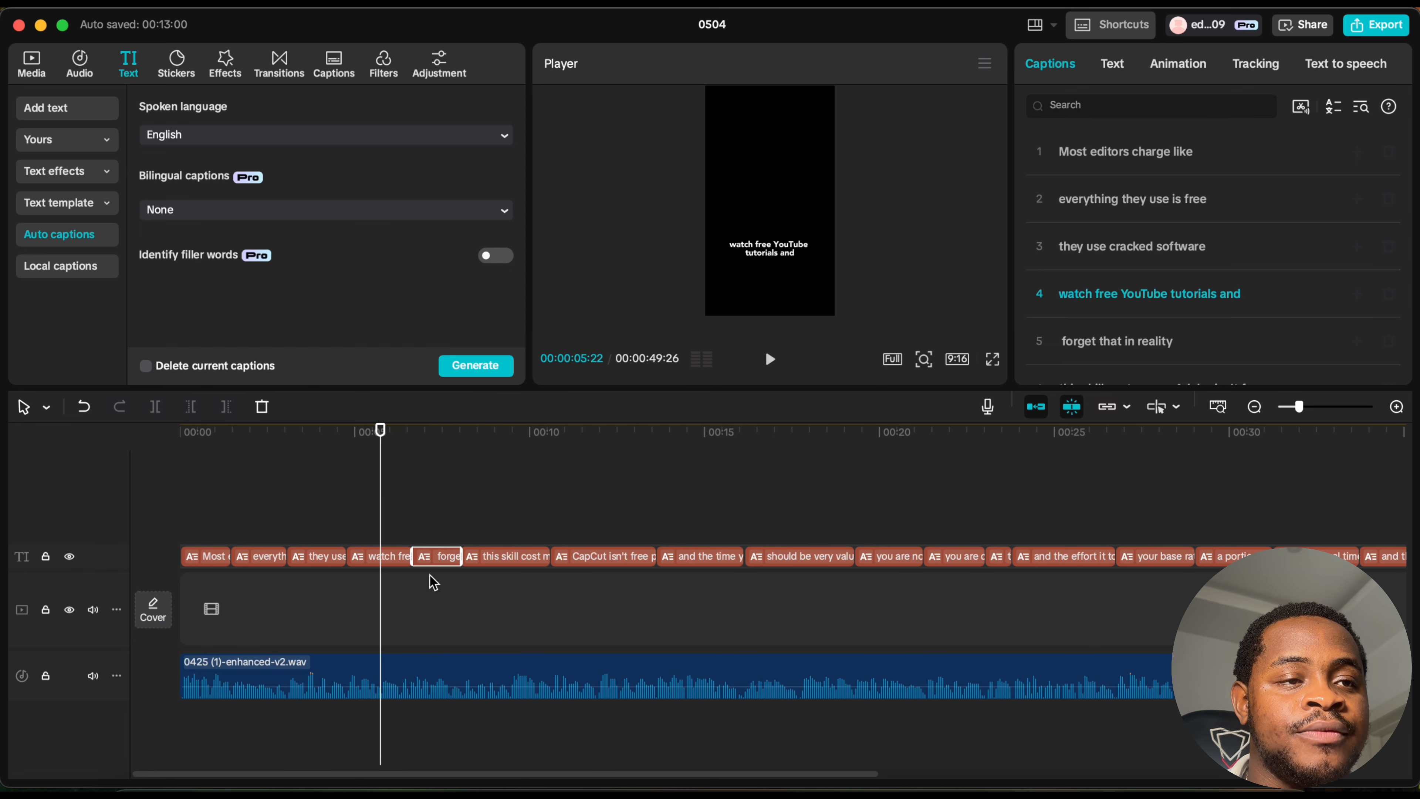
click(405, 563)
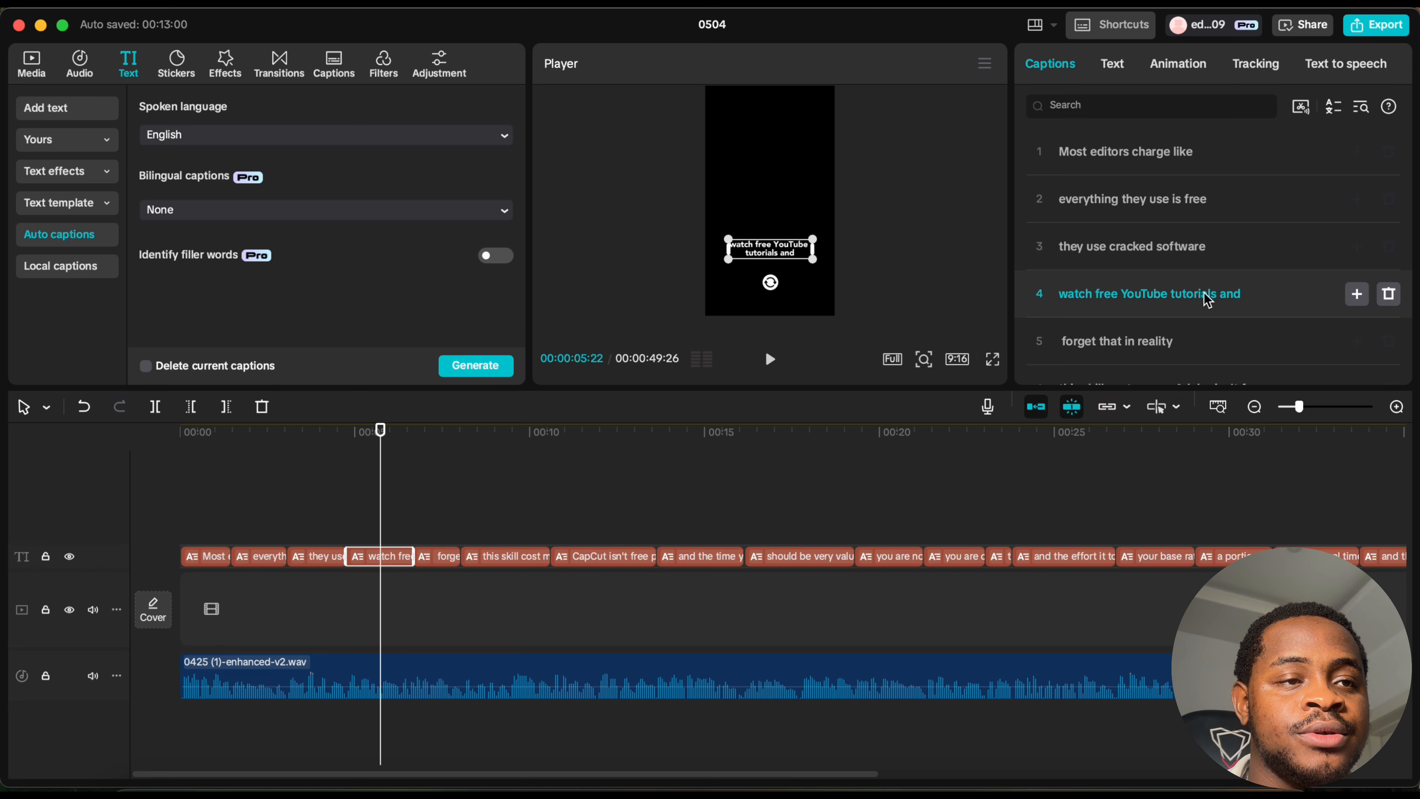
click(1169, 295)
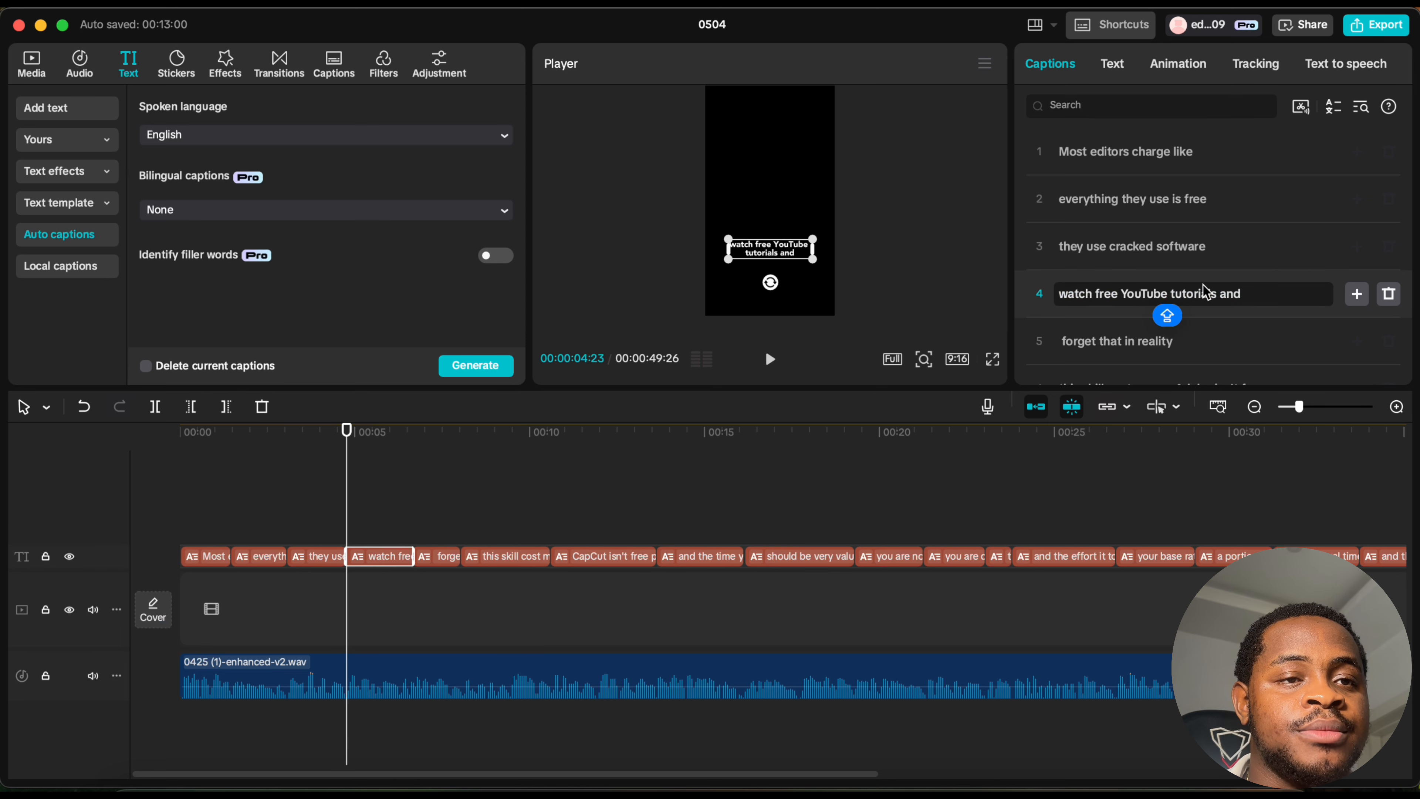
key(Return)
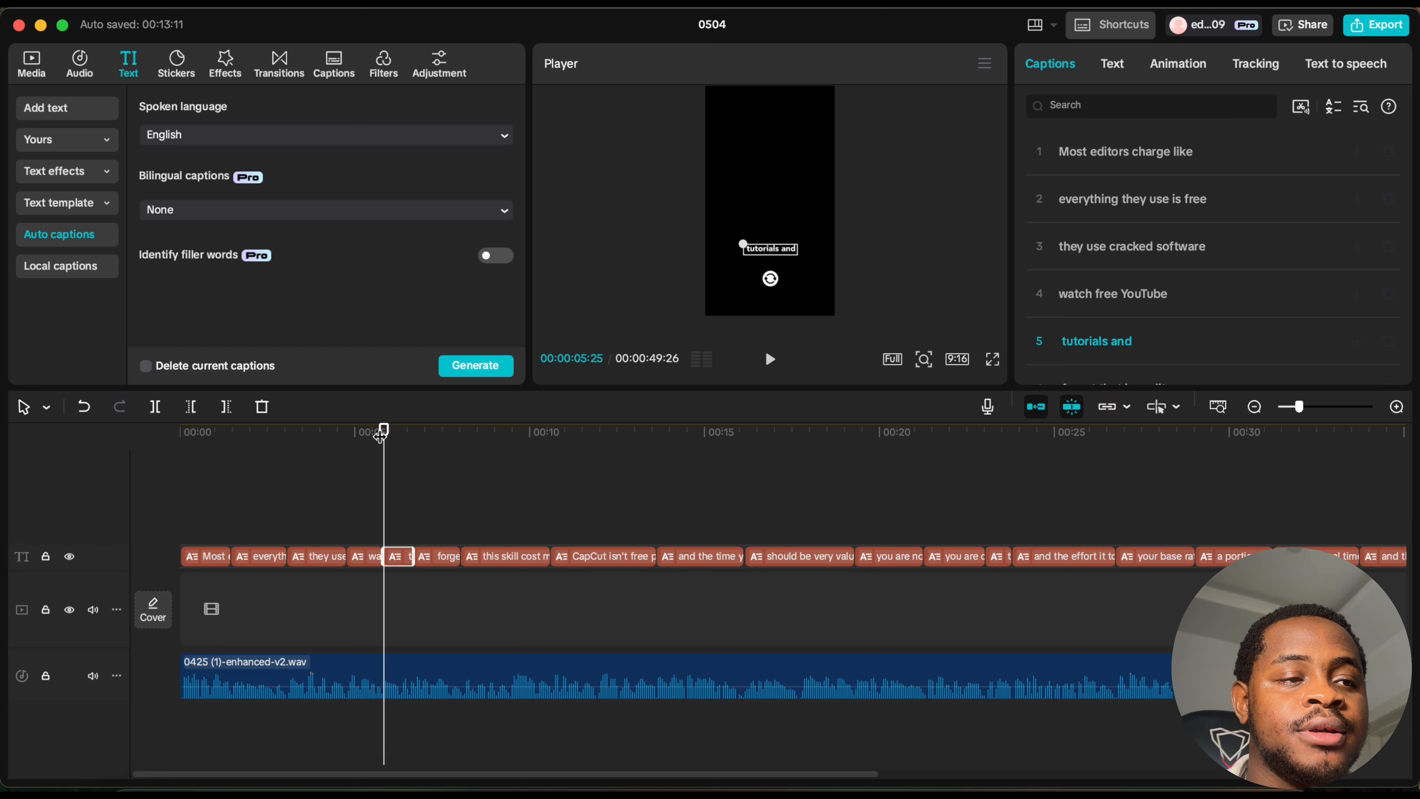
click(354, 436)
mouse_move(354, 438)
mouse_down()
mouse_move(435, 440)
mouse_move(372, 448)
mouse_up()
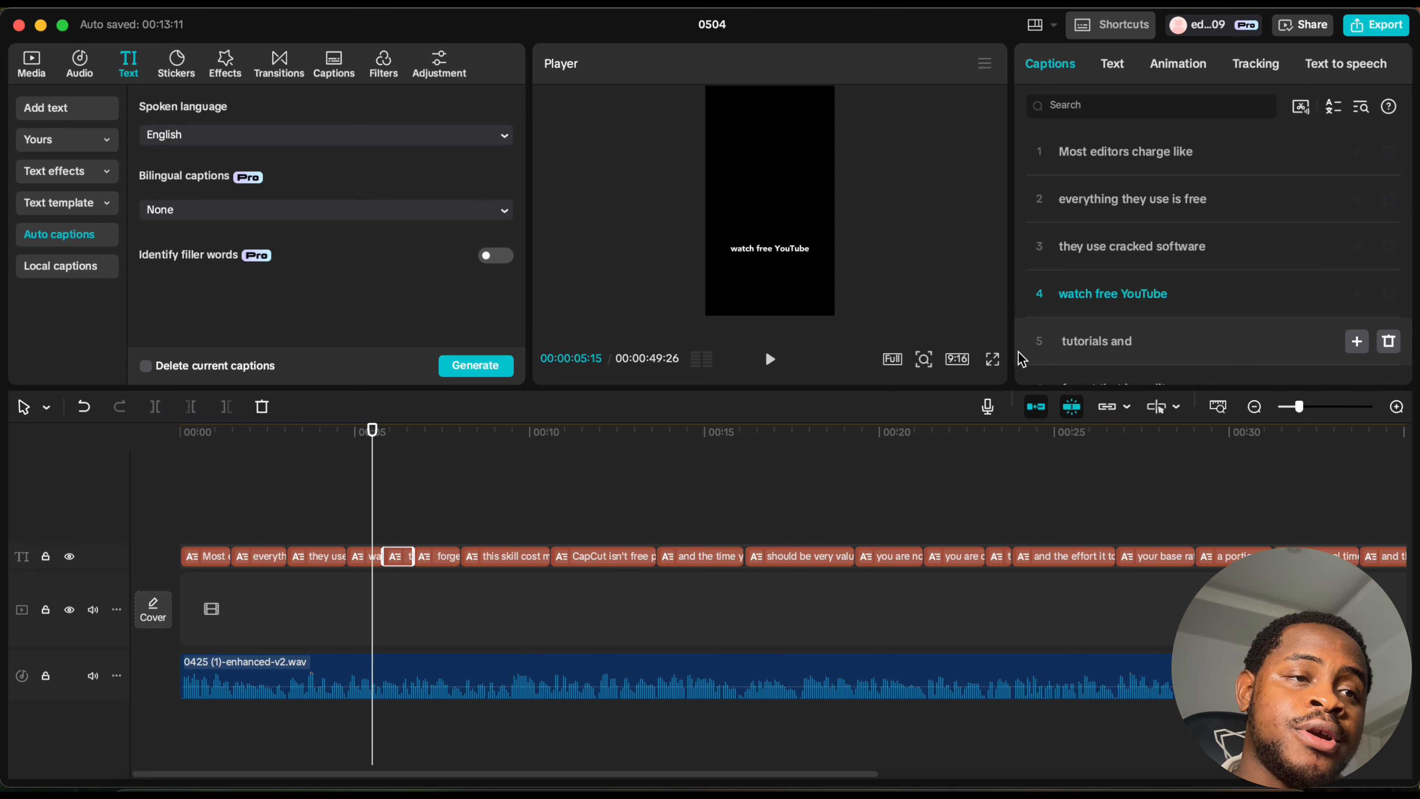
Step: Browse the available entrance animations for captions, then look through the updated caption list
click(1188, 70)
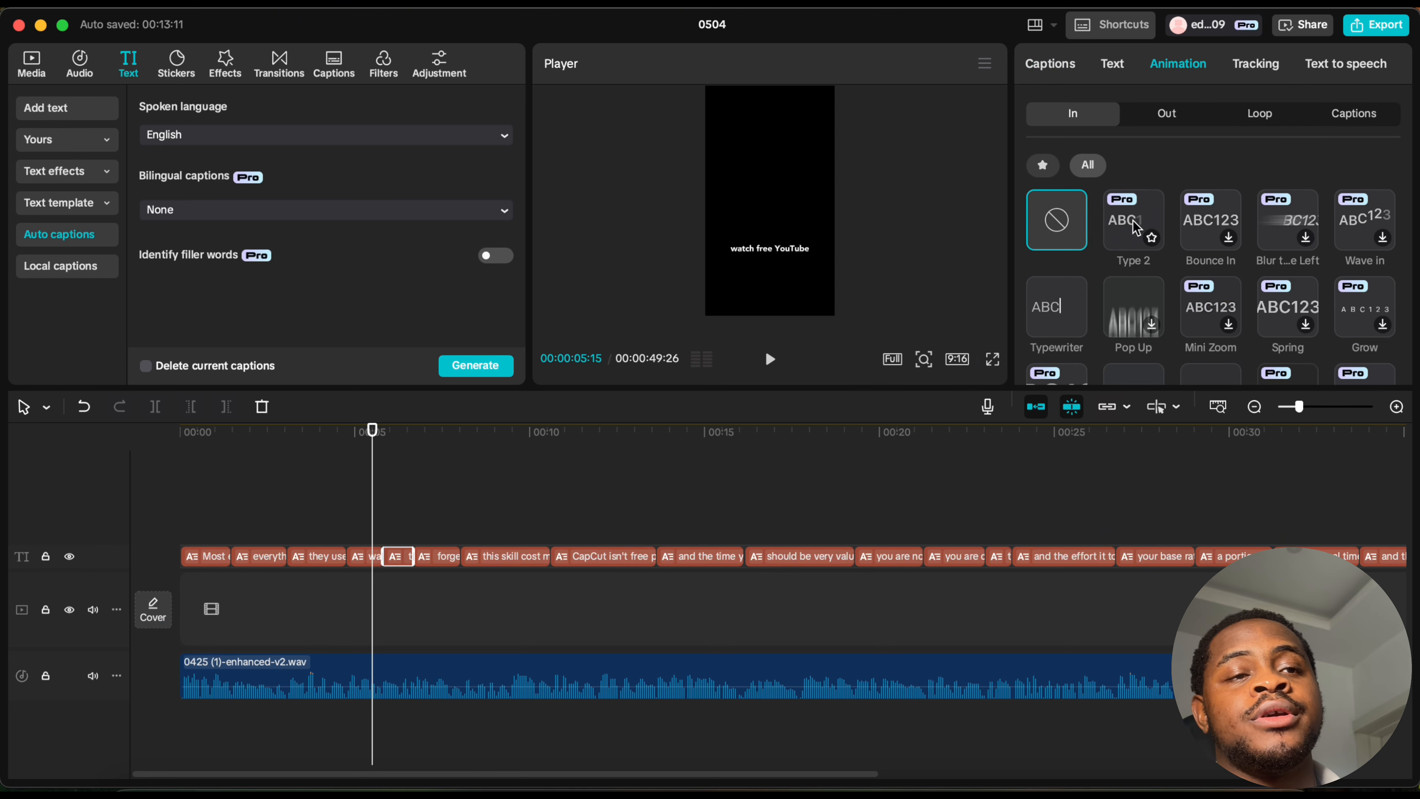
scroll(1135, 227, down, 2)
scroll(1133, 220, down, 10)
scroll(1133, 220, up, 15)
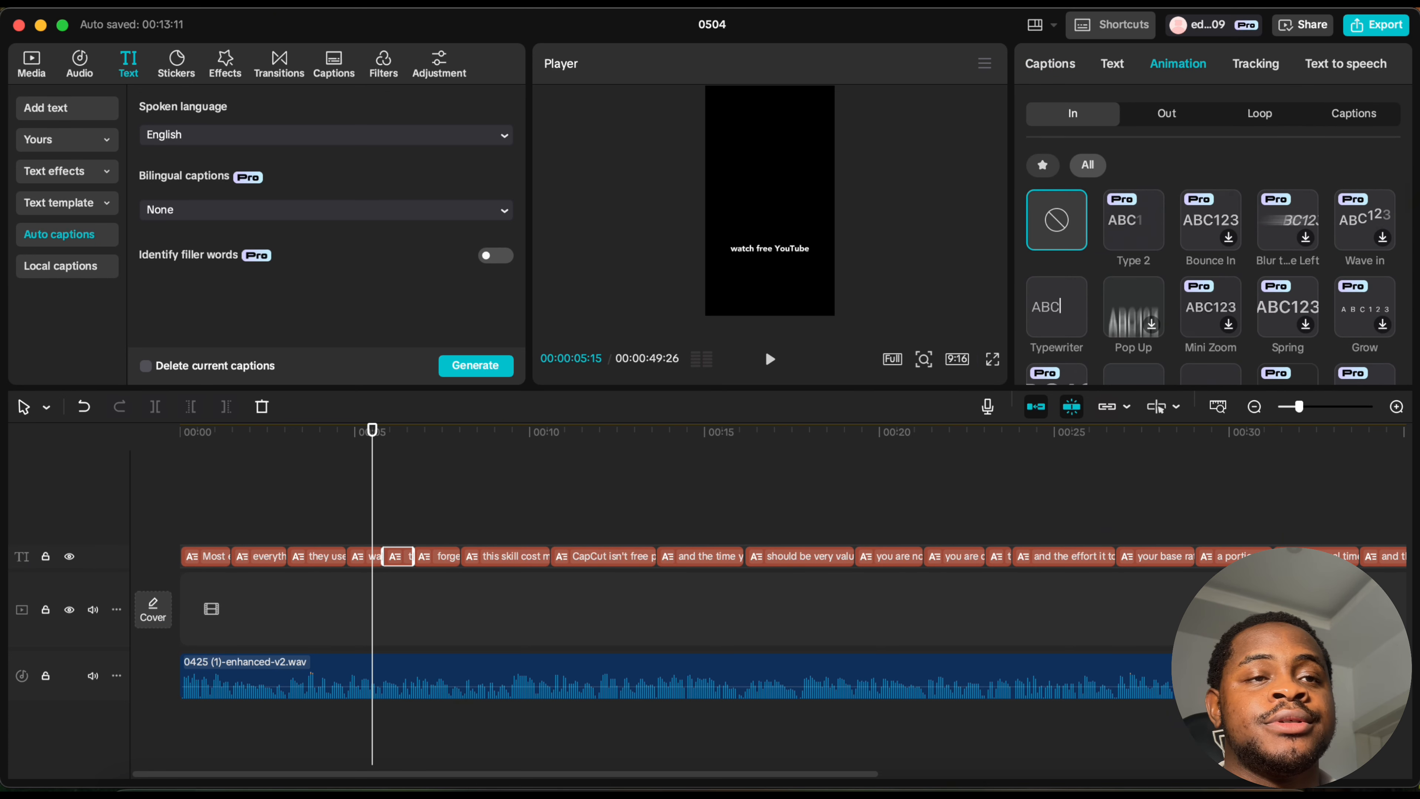
click(1043, 66)
scroll(1142, 272, down, 15)
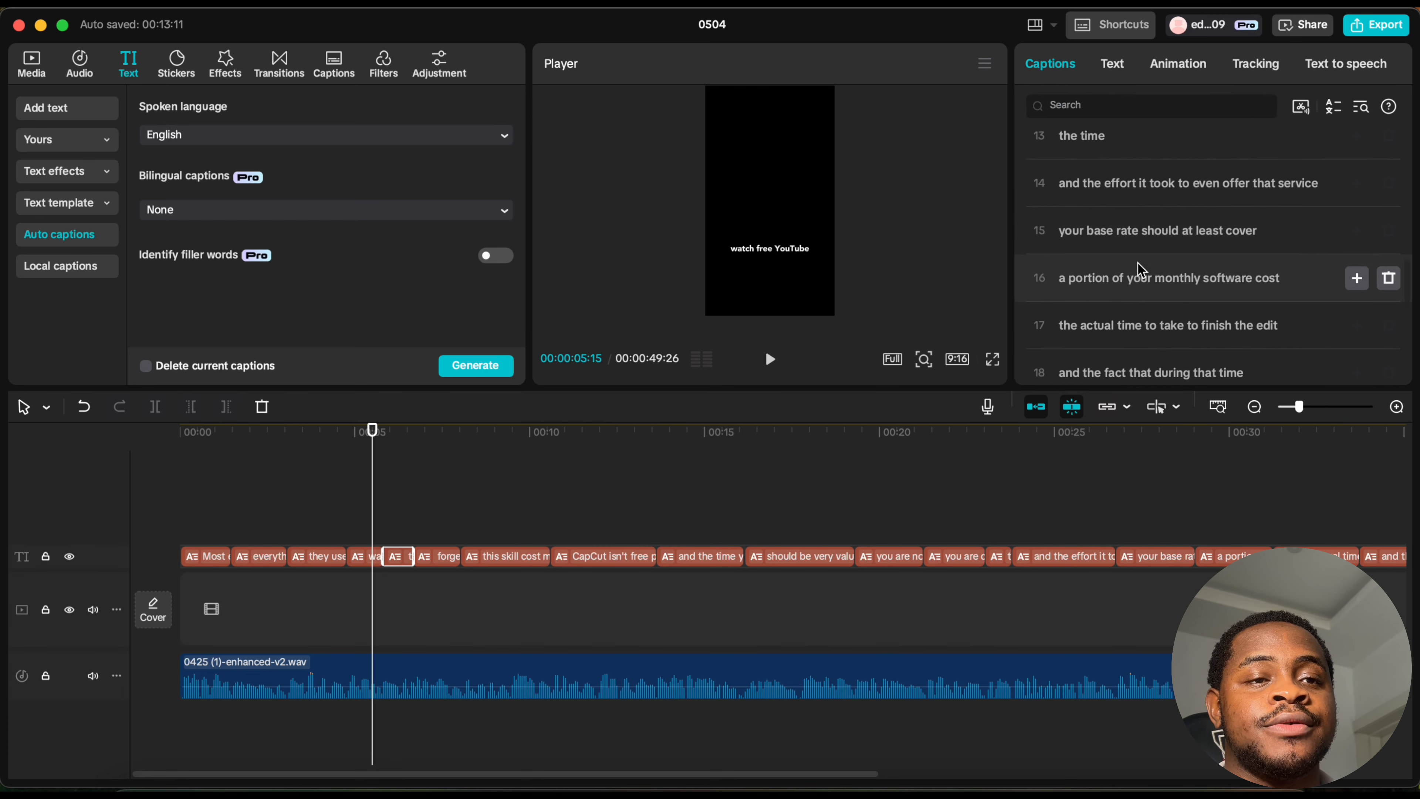
scroll(1142, 272, up, 15)
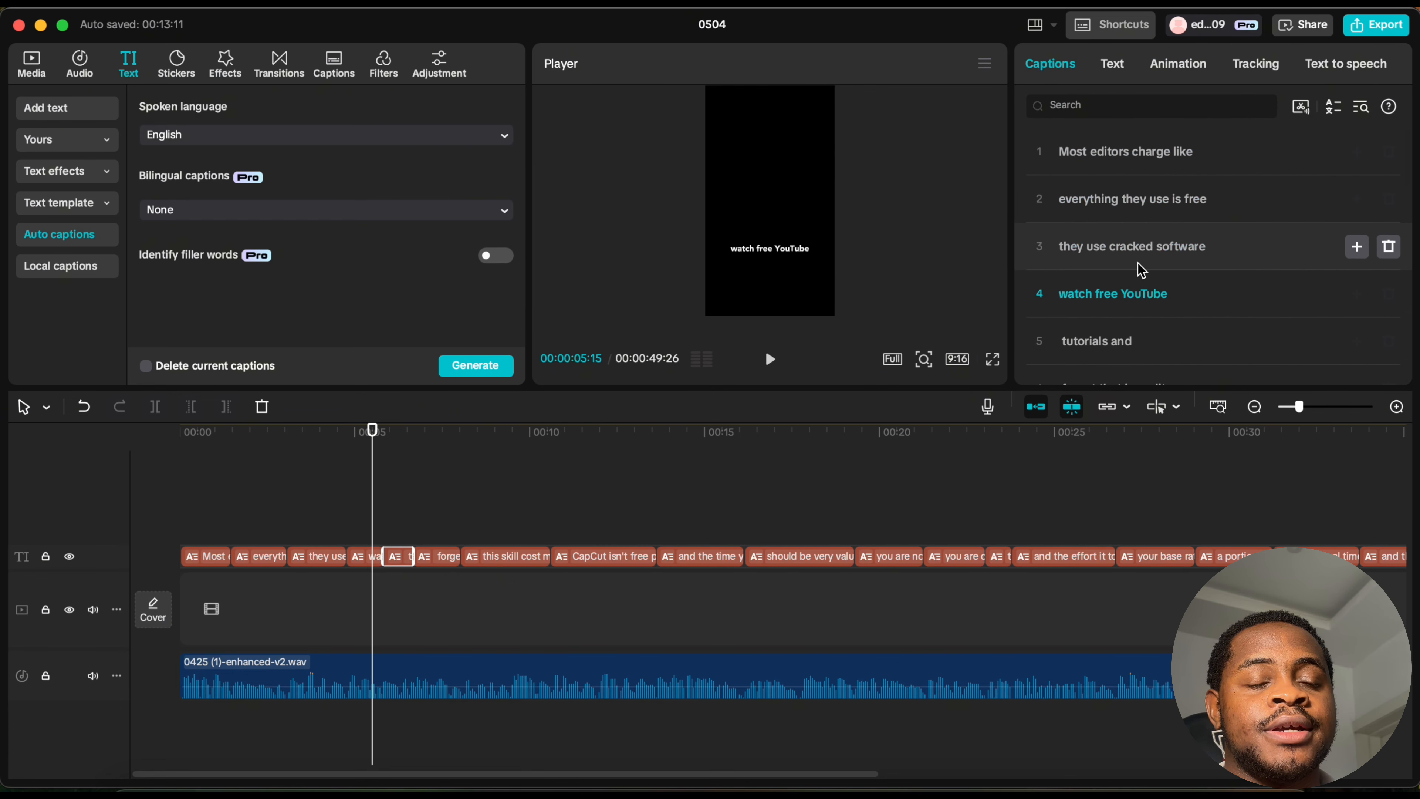
click(1113, 58)
click(1051, 54)
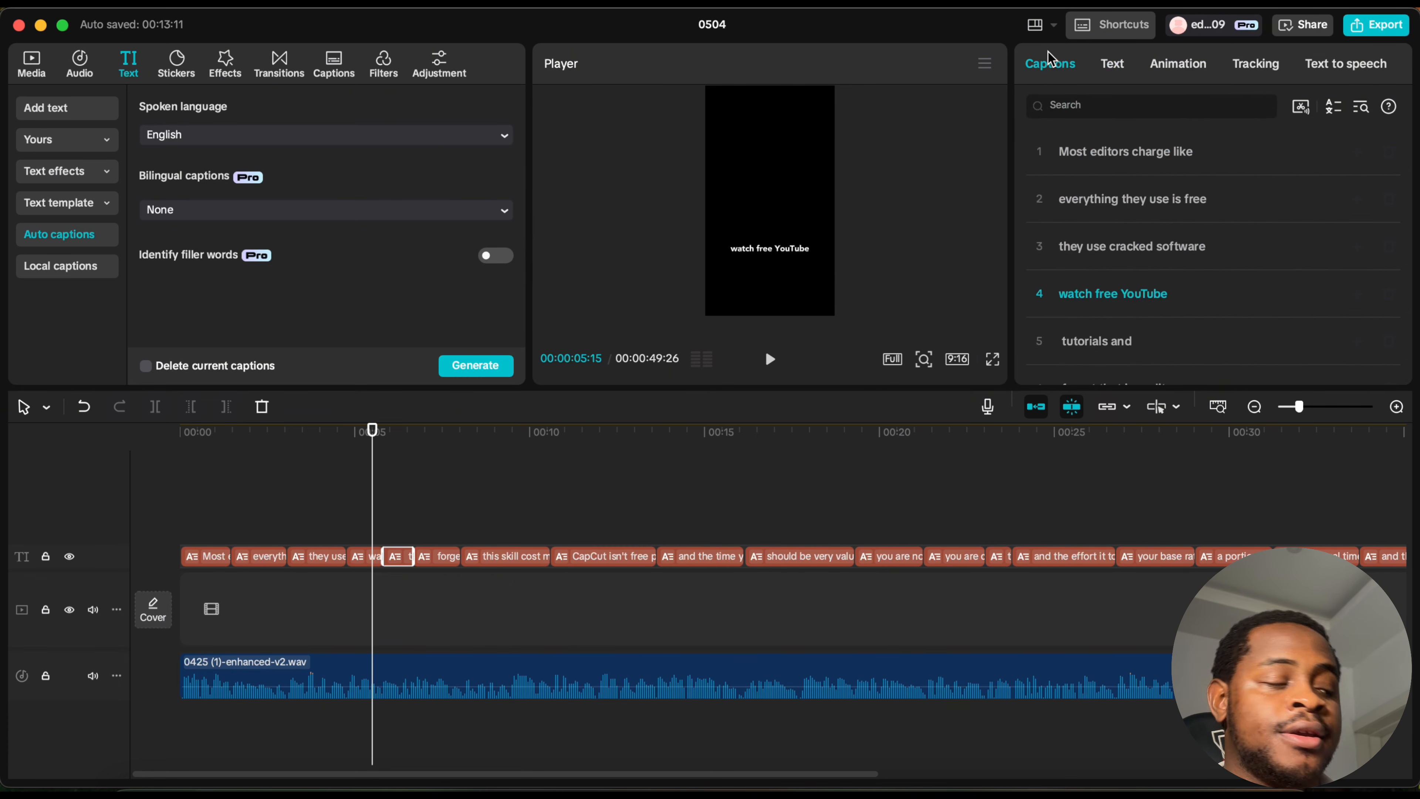